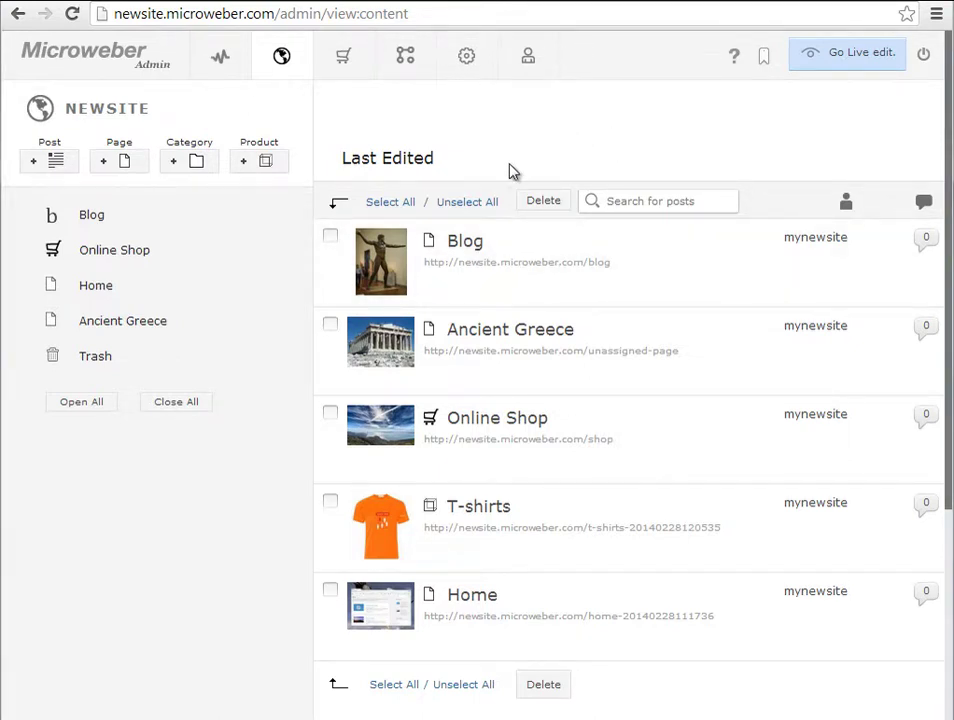
# Step: Open the Blog page from the content list for editing and switch it to live edit mode
pyautogui.moveTo(455, 283)
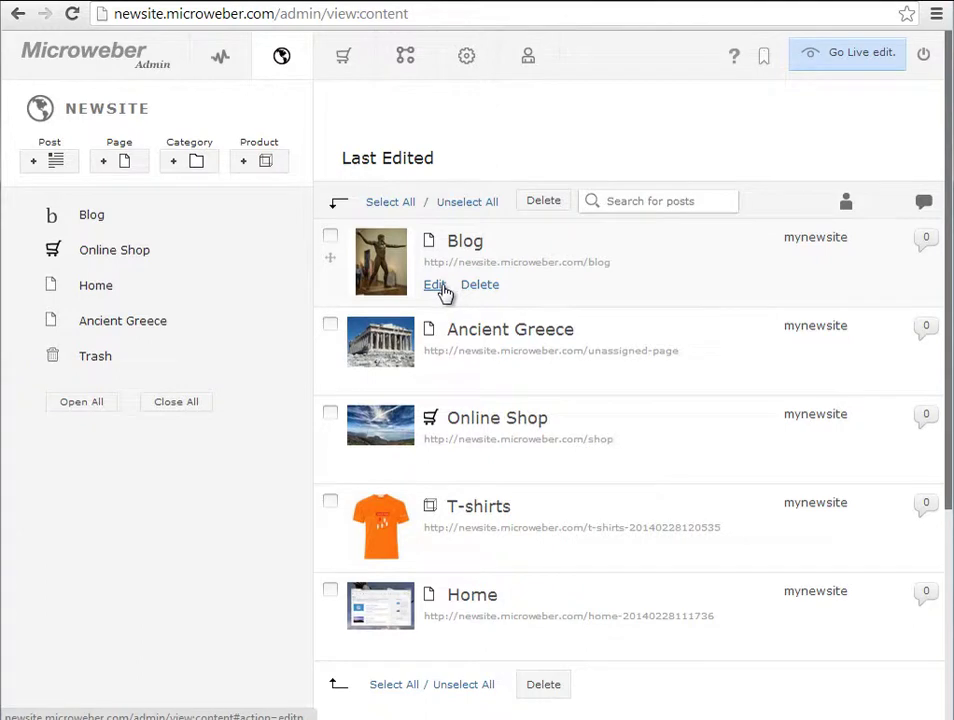
pyautogui.click(435, 287)
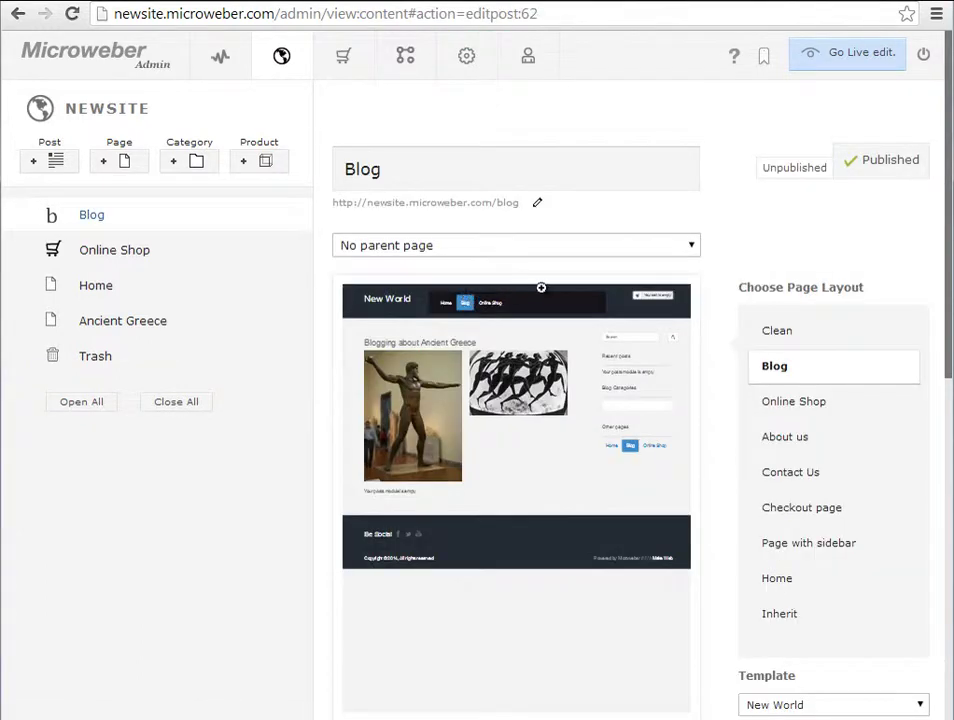
pyautogui.click(854, 63)
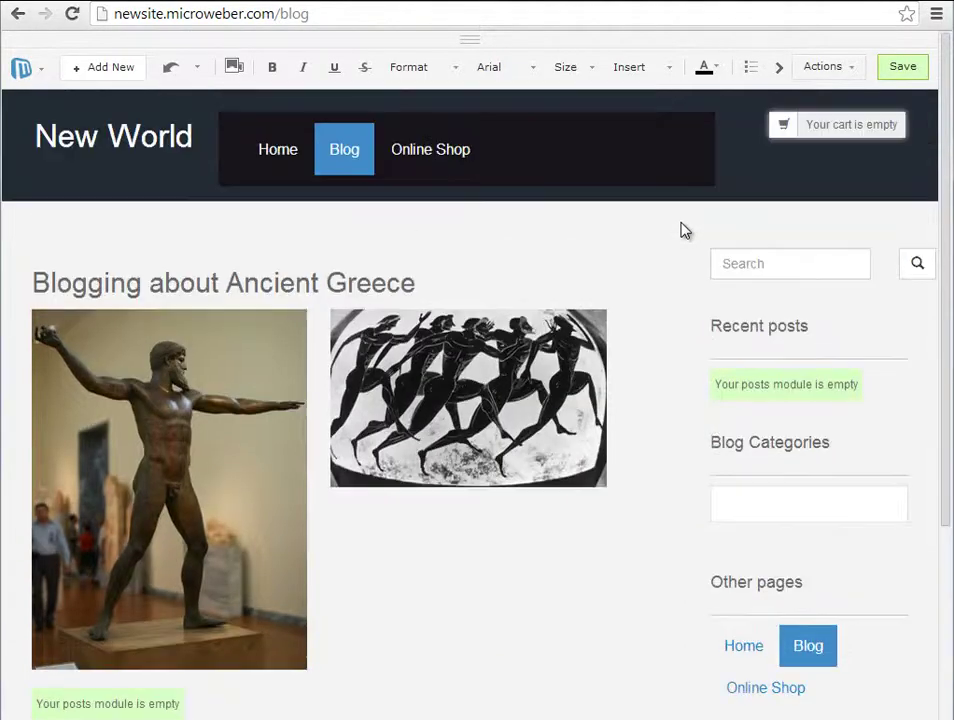
pyautogui.scroll(-1, 550, 210)
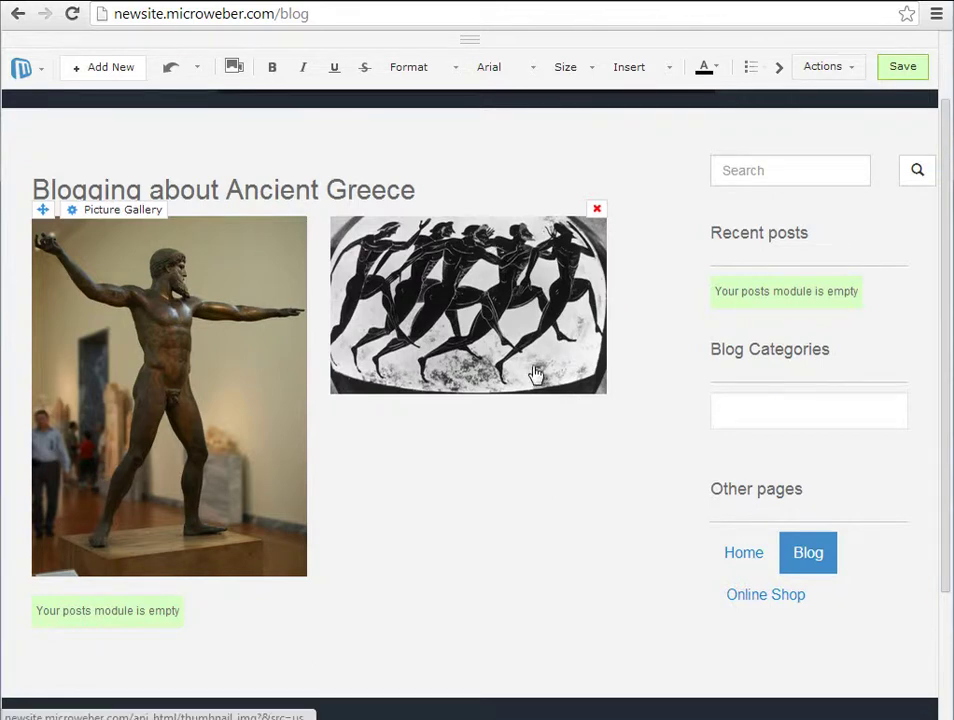
pyautogui.scroll(1, 537, 280)
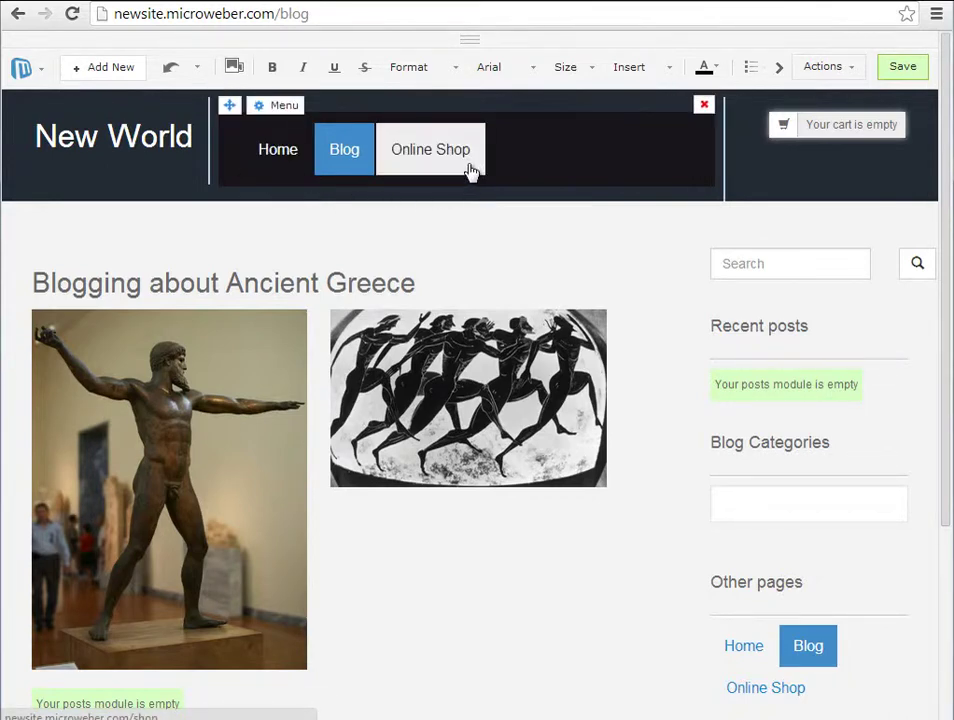
# Step: Add the Ancient Greece page to the Header Menu as its last link and close the menu settings
pyautogui.click(277, 106)
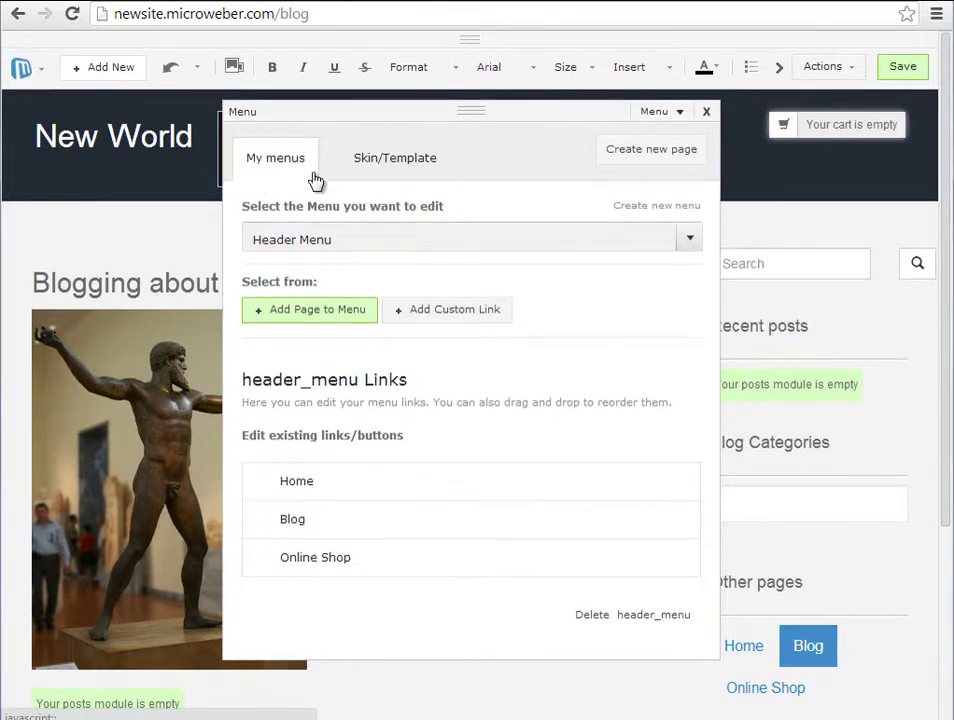
pyautogui.click(290, 238)
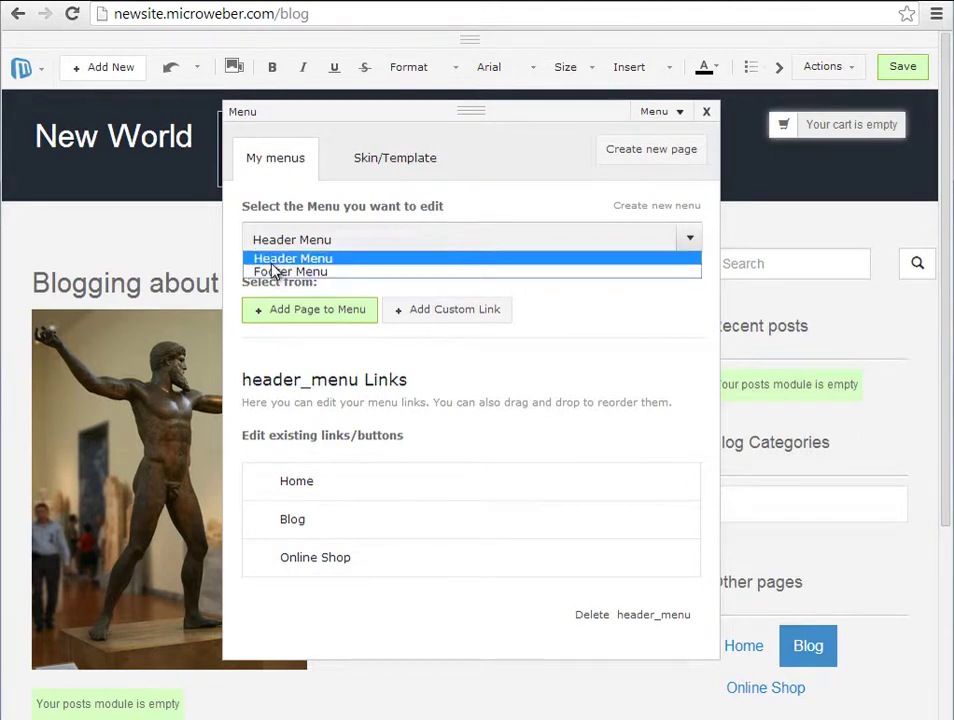
pyautogui.click(377, 261)
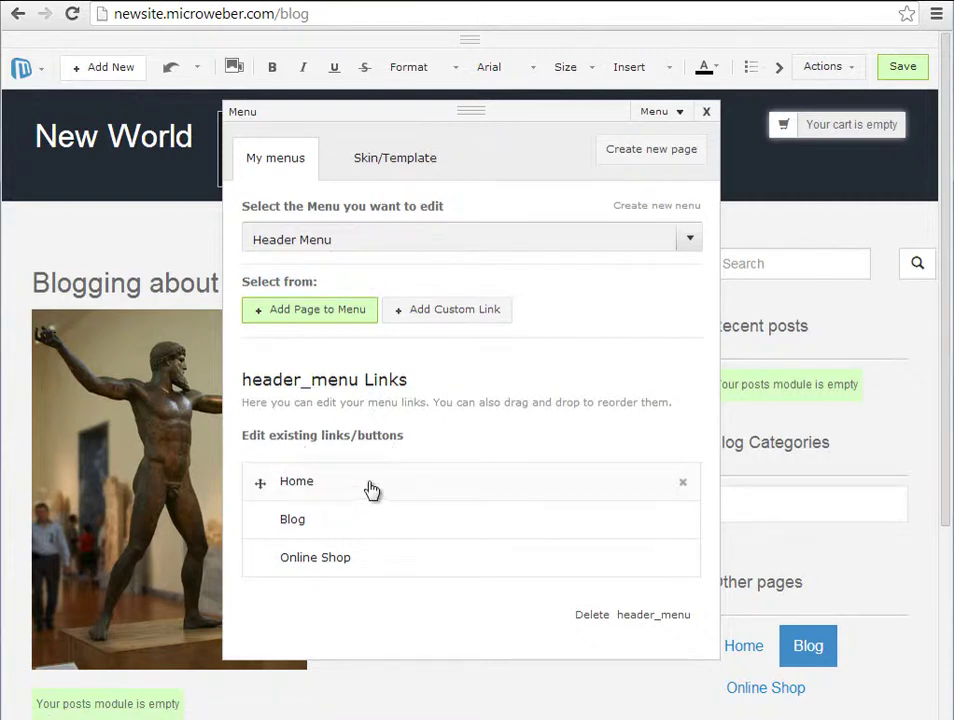
pyautogui.click(338, 318)
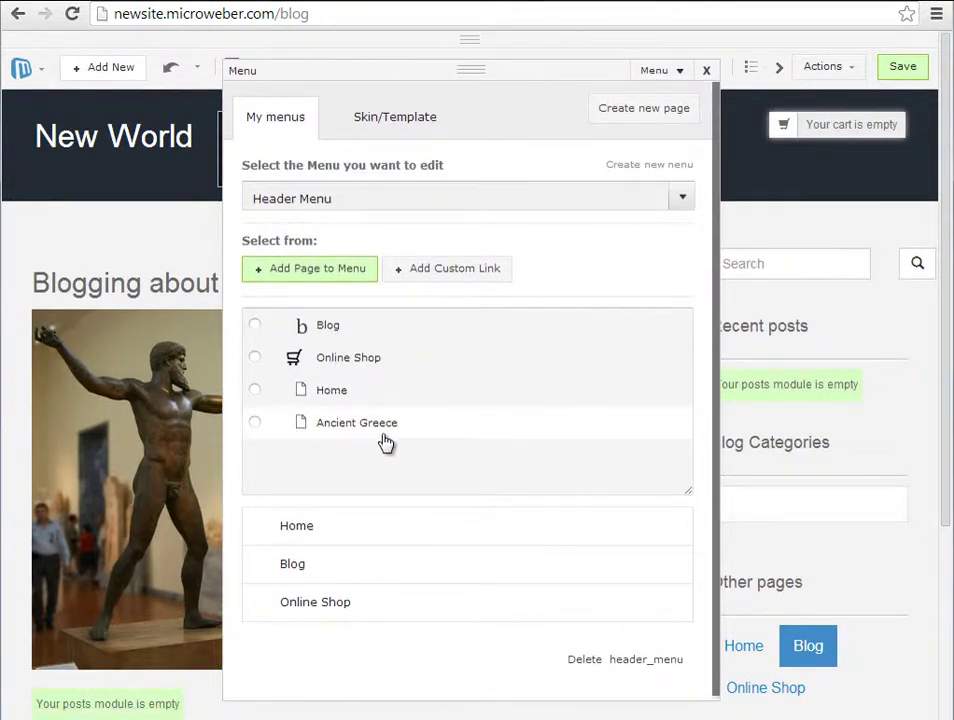
pyautogui.click(255, 424)
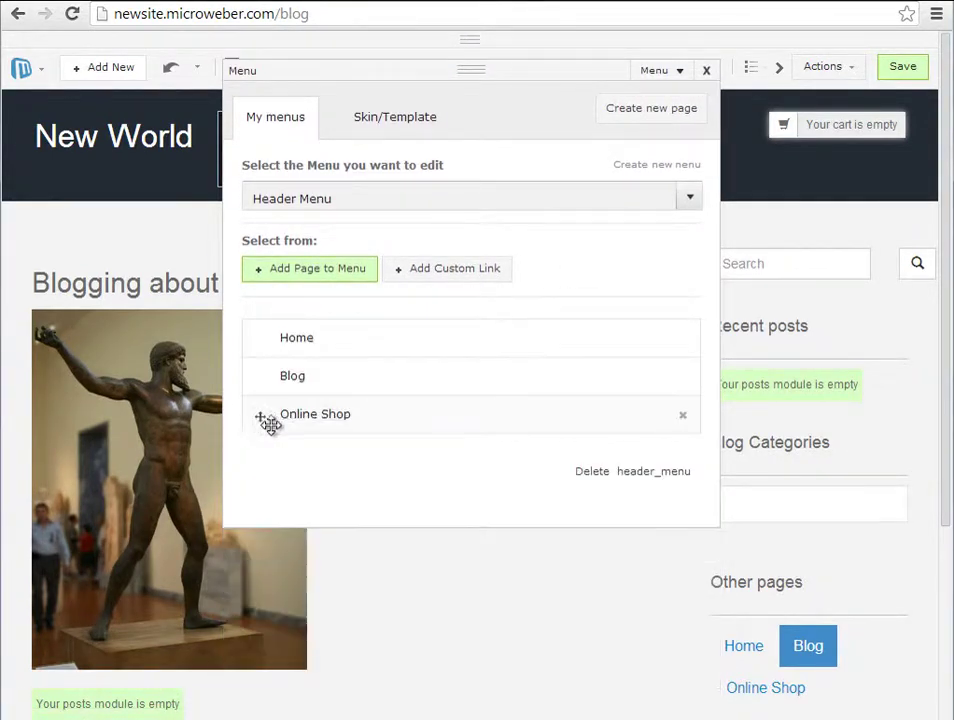
pyautogui.moveTo(260, 530)
pyautogui.mouseDown()
pyautogui.moveTo(264, 473)
pyautogui.moveTo(257, 550)
pyautogui.mouseUp()
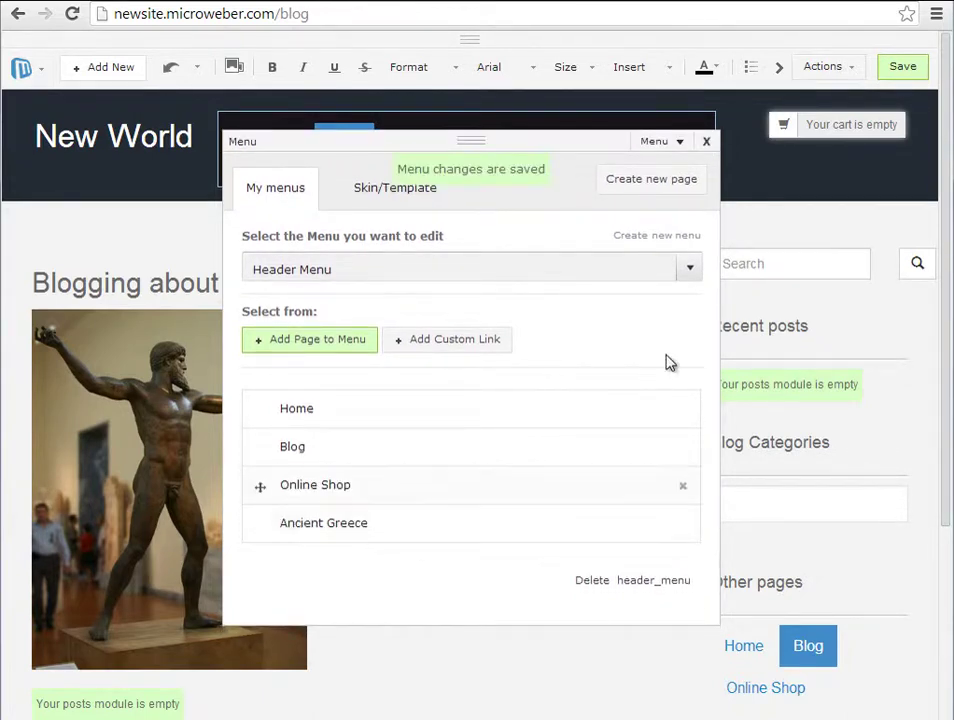
pyautogui.click(706, 141)
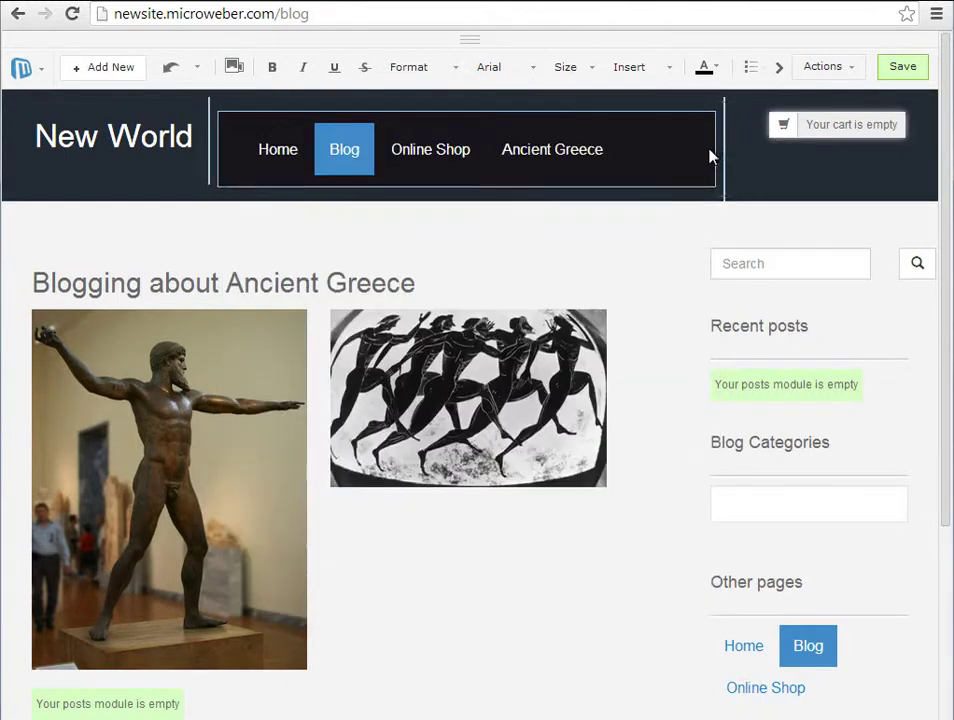
# Step: Check the Ancient Greece page through its new header menu link and return to the Blog page
pyautogui.click(562, 173)
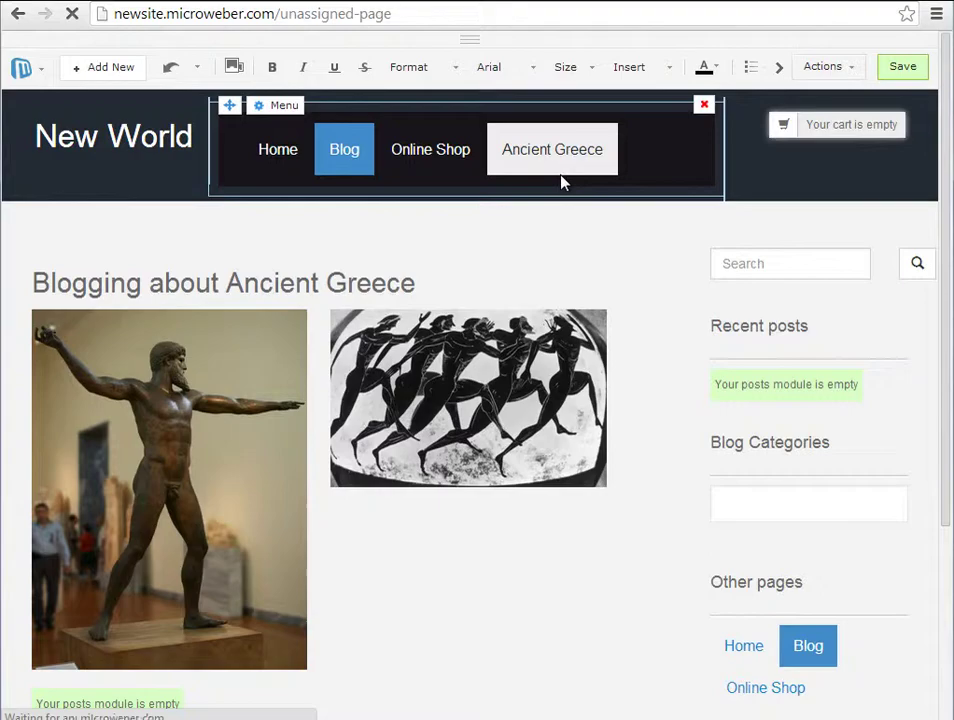
pyautogui.scroll(-5, 520, 190)
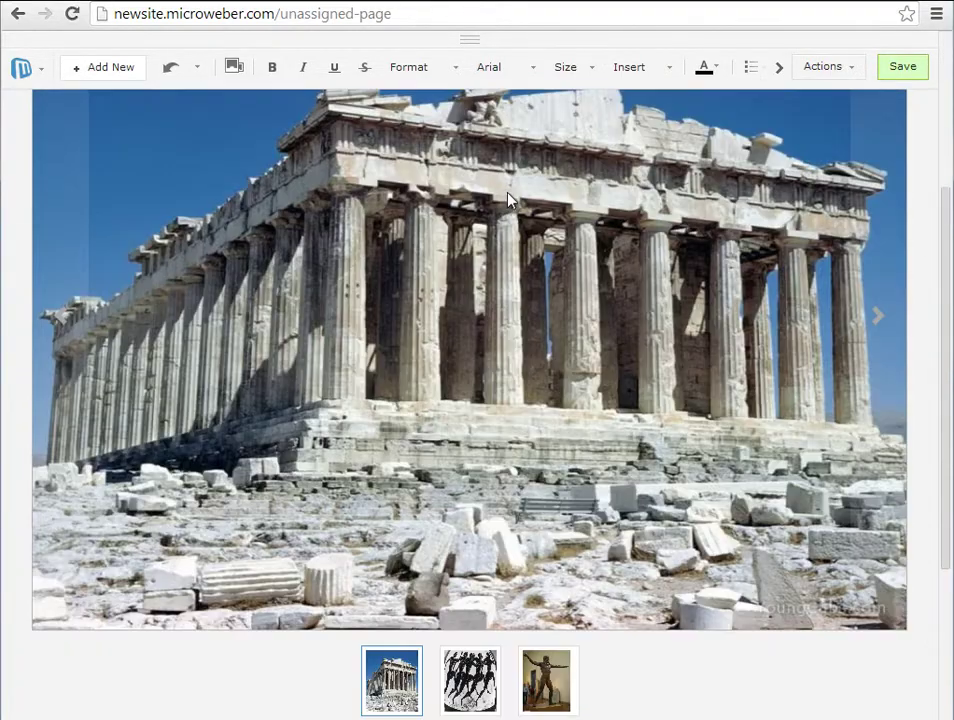
pyautogui.scroll(-1, 508, 200)
pyautogui.scroll(5, 508, 200)
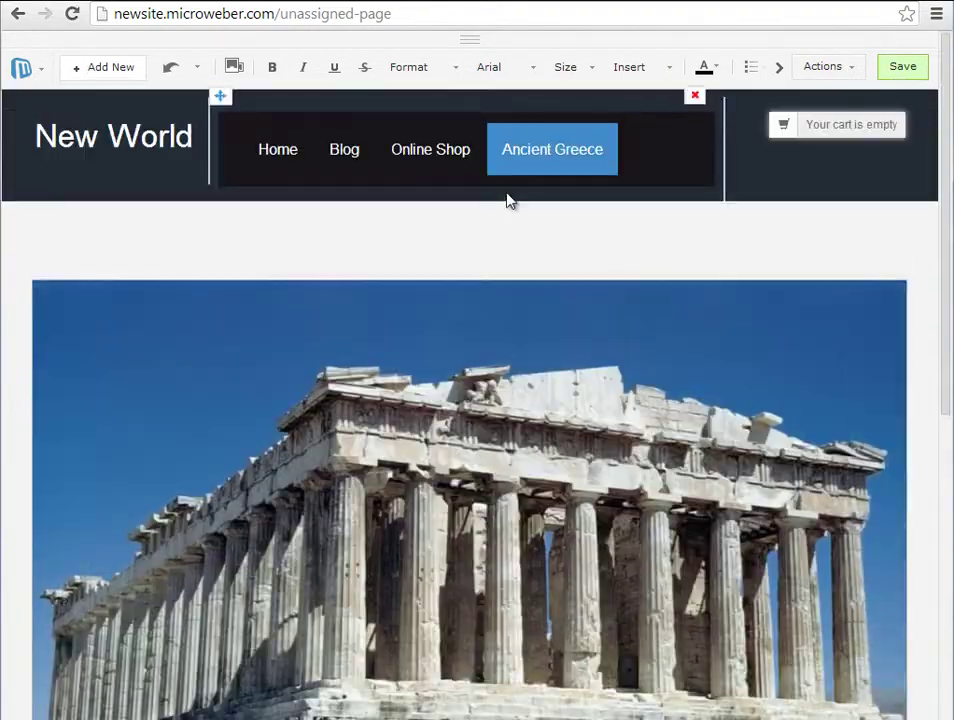
pyautogui.click(353, 168)
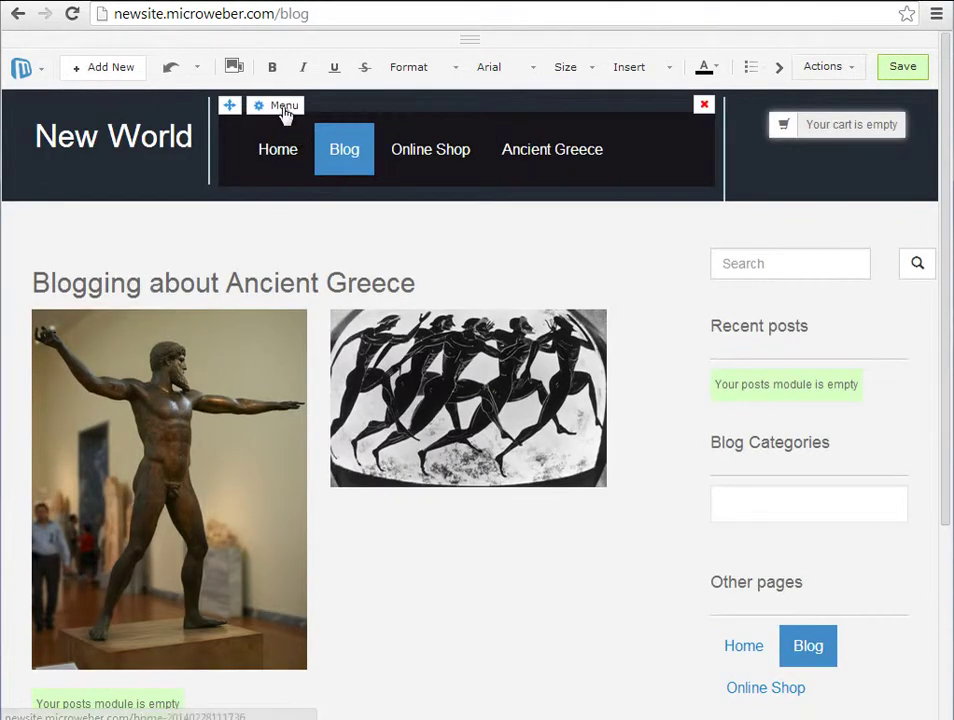
# Step: Try the Small skin on the header menu in its skin and template settings
pyautogui.click(284, 106)
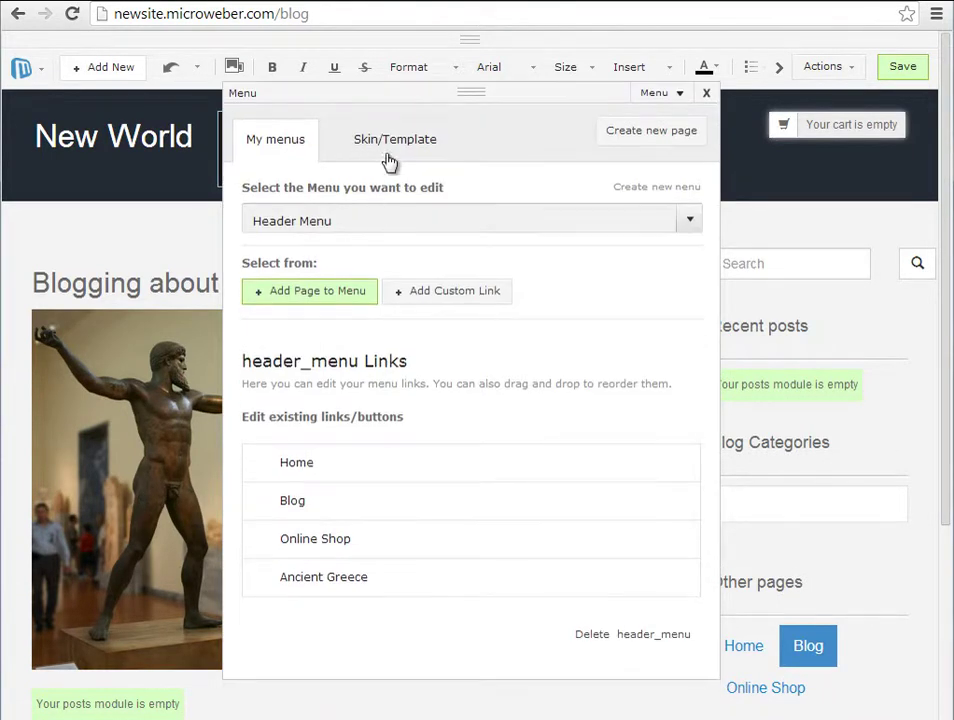
pyautogui.click(392, 142)
pyautogui.moveTo(479, 96); pyautogui.dragTo(497, 156)
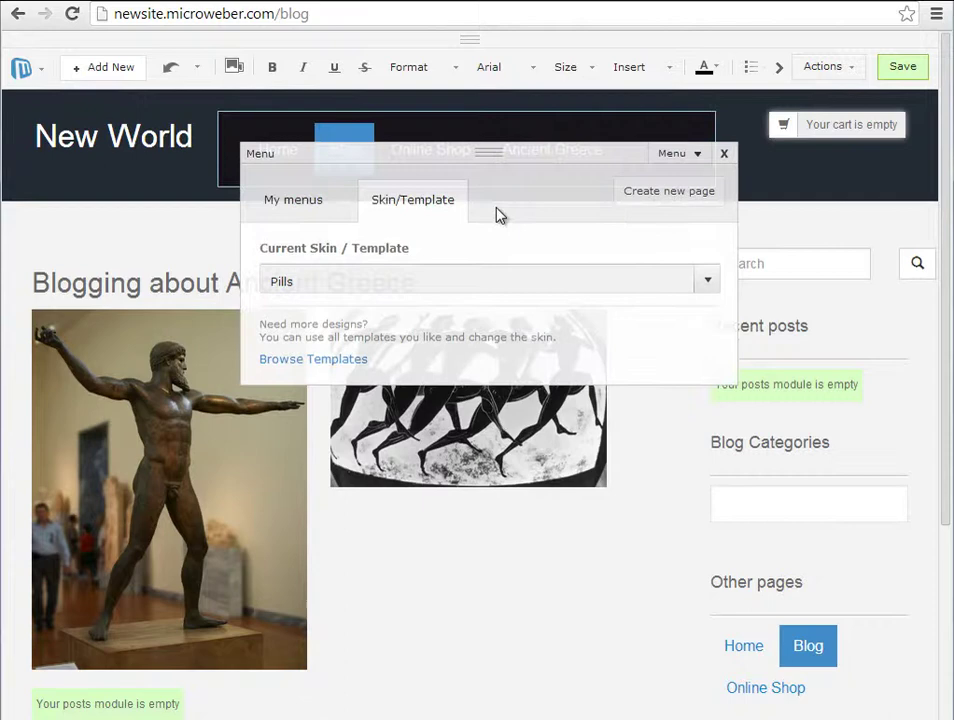
pyautogui.moveTo(500, 215); pyautogui.dragTo(474, 268)
pyautogui.click(333, 397)
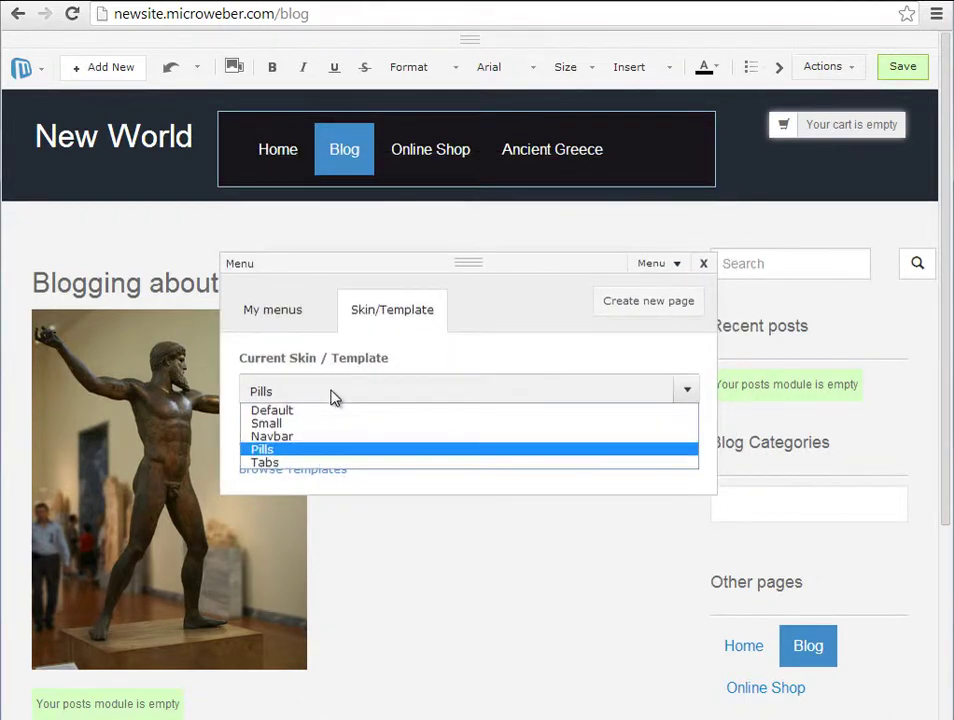
pyautogui.click(316, 423)
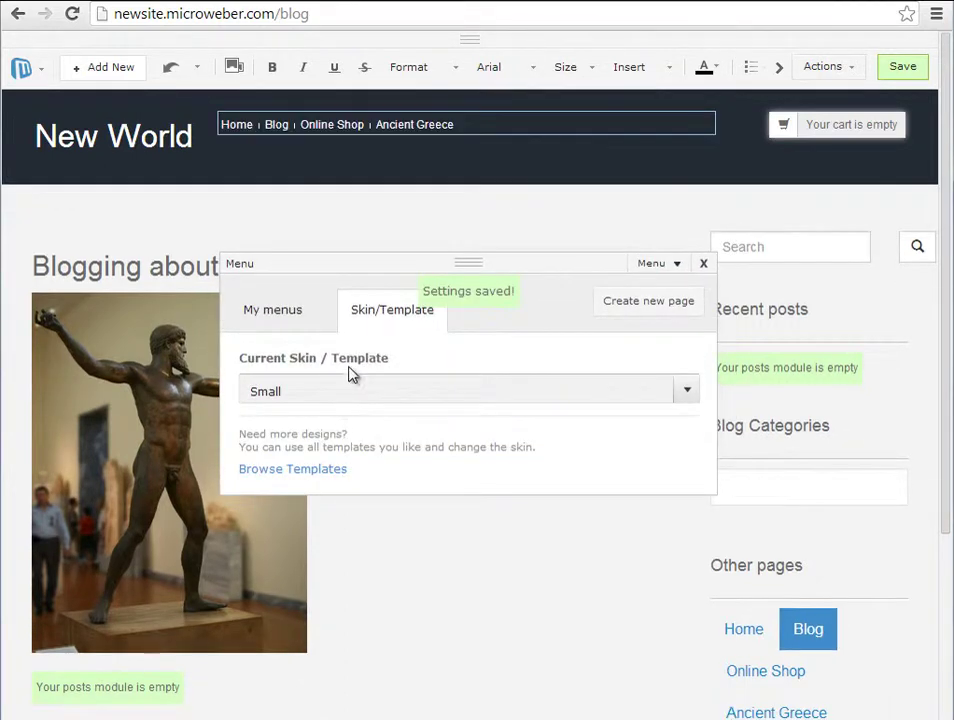
pyautogui.moveTo(248, 132)
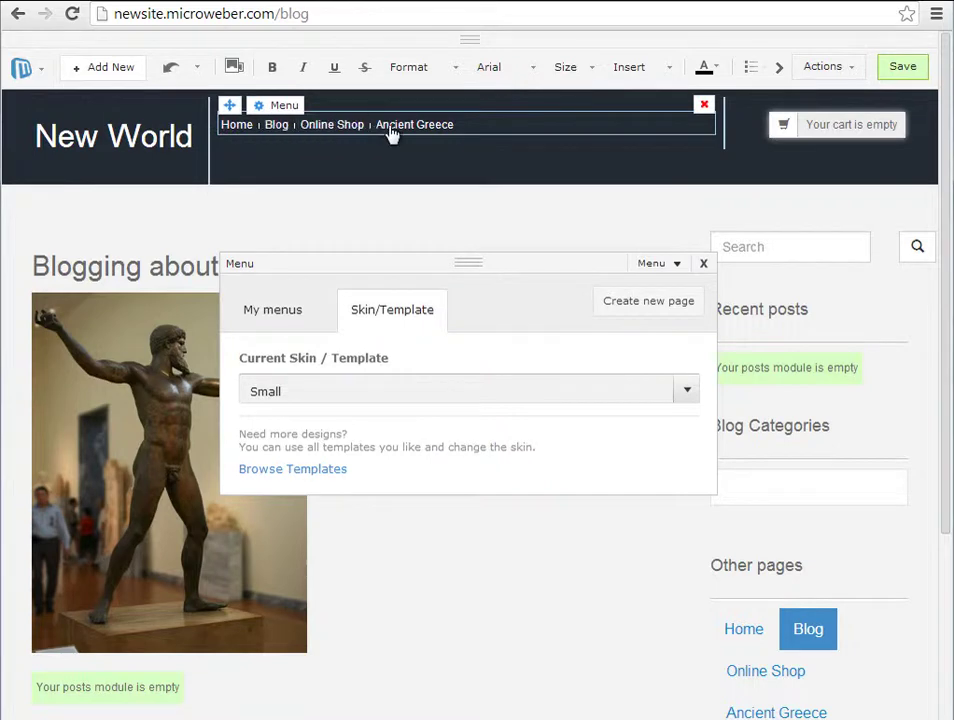
# Step: Try the Tabs skin on the header menu
pyautogui.click(334, 392)
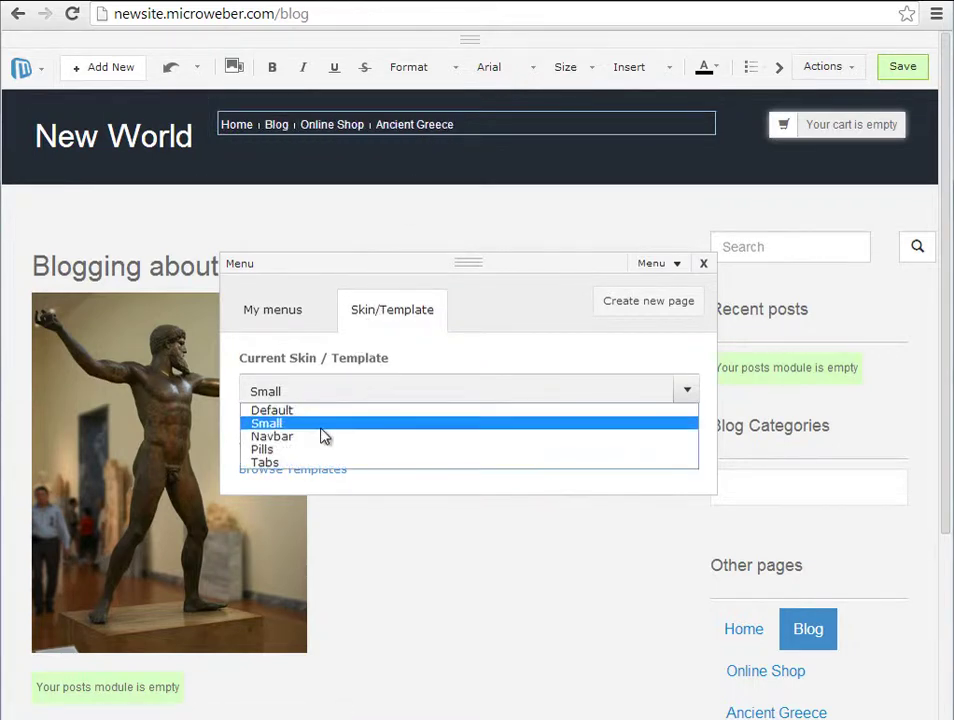
pyautogui.click(316, 462)
pyautogui.moveTo(262, 138)
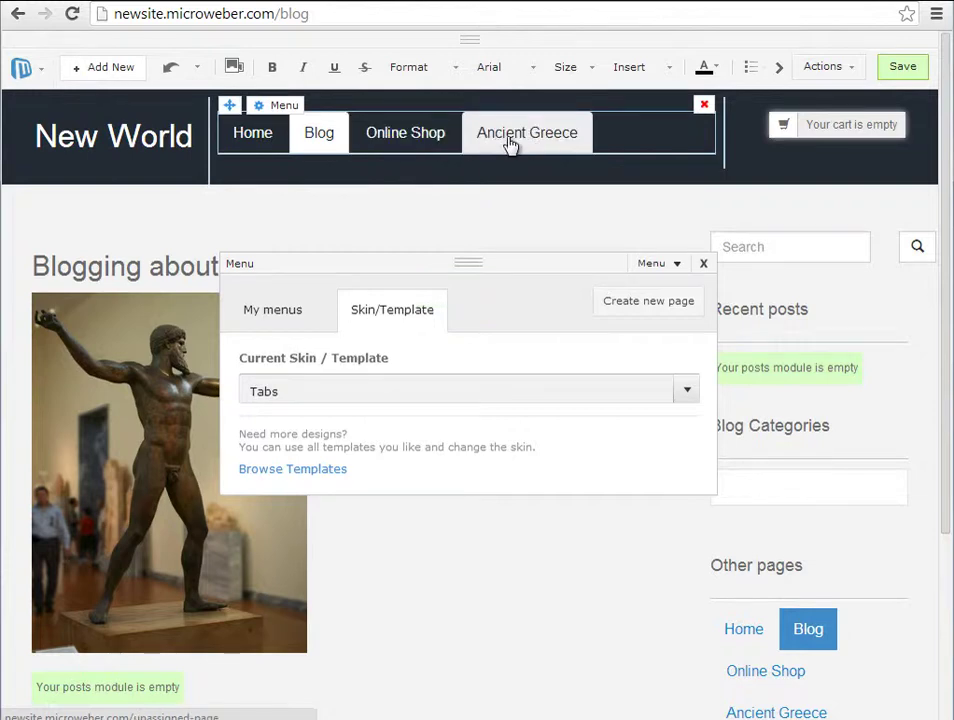
# Step: Restore the Pills skin on the header menu and close the menu settings
pyautogui.click(341, 396)
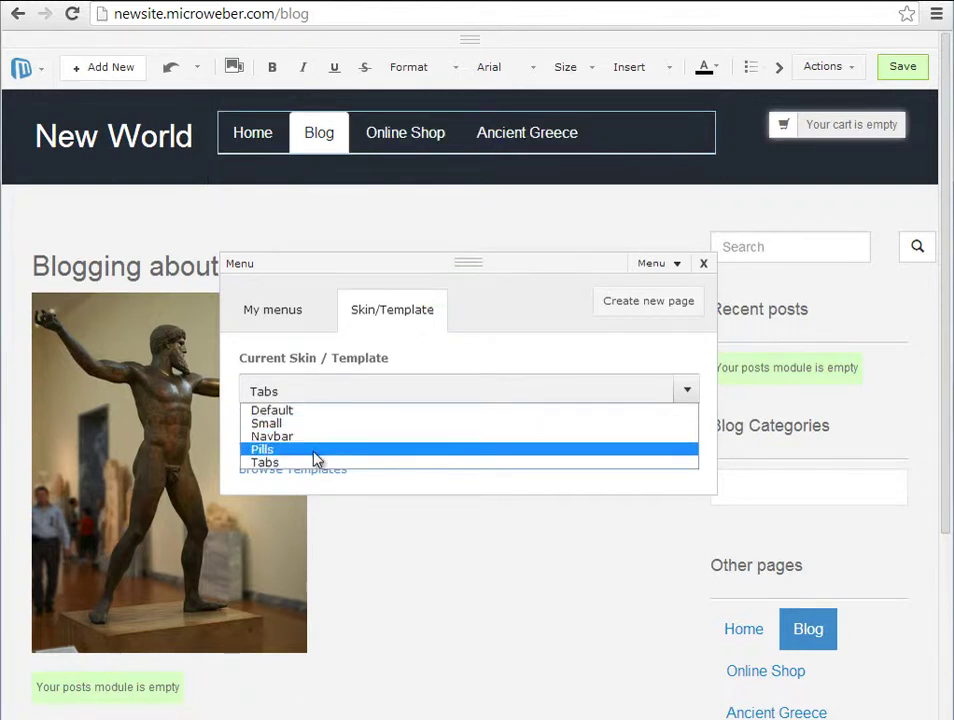
pyautogui.click(314, 452)
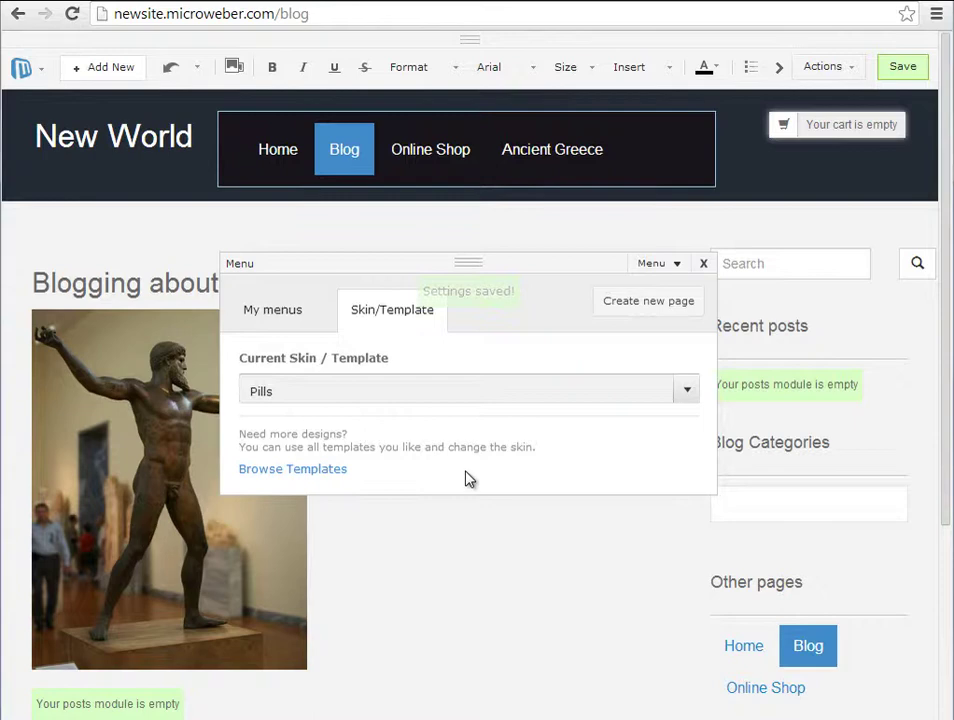
pyautogui.click(704, 264)
# Step: Add an Empty Element module to the footer area beside the Be Social column
pyautogui.scroll(-3, 641, 287)
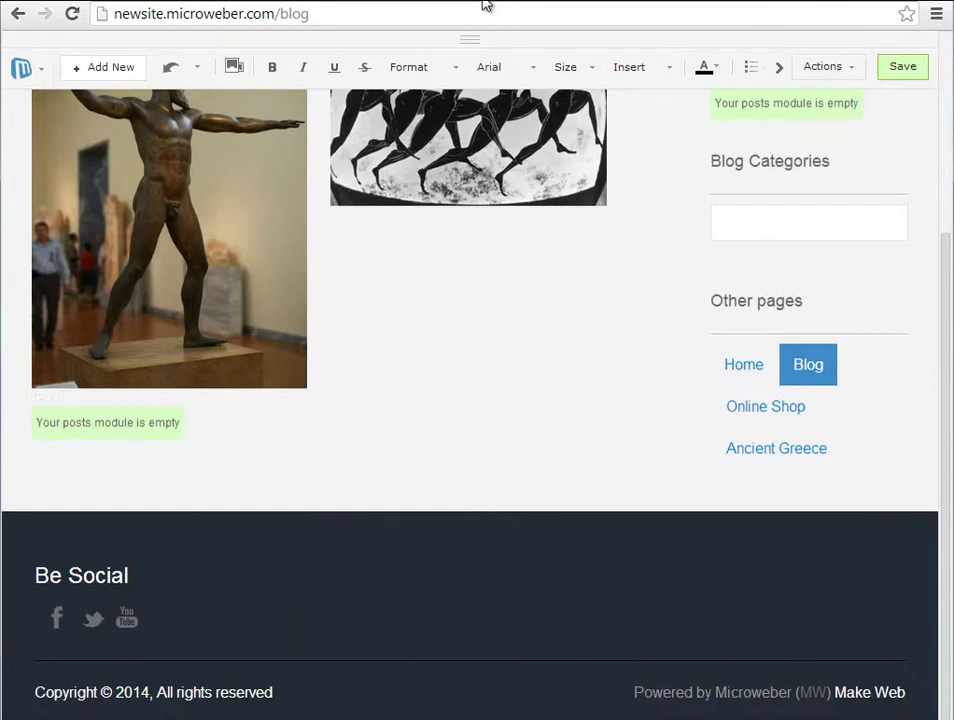
pyautogui.click(467, 46)
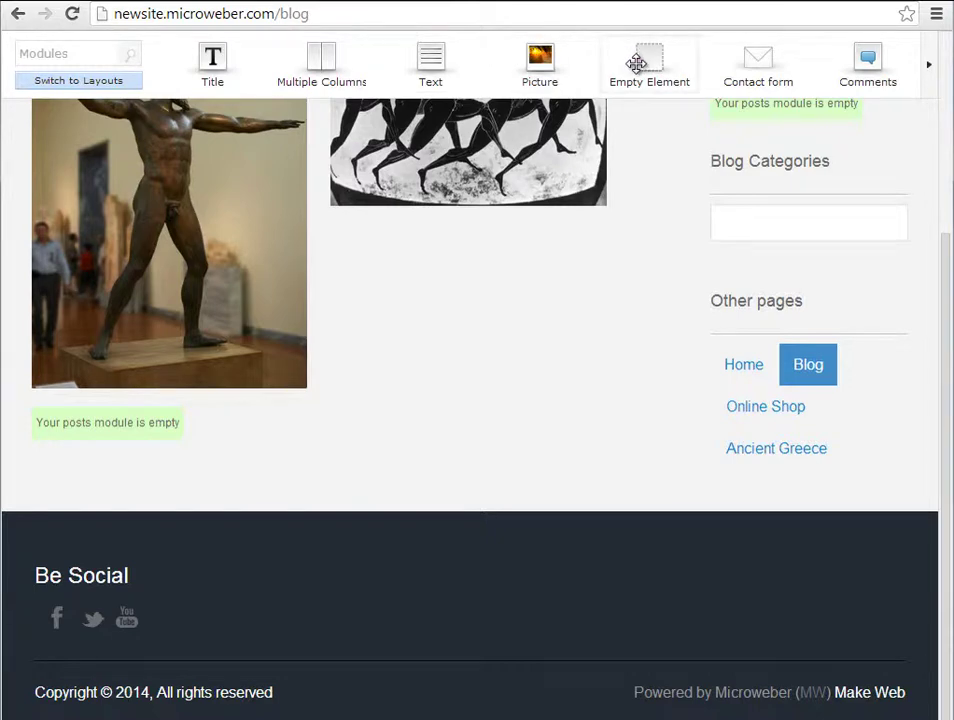
pyautogui.moveTo(637, 64); pyautogui.dragTo(590, 616)
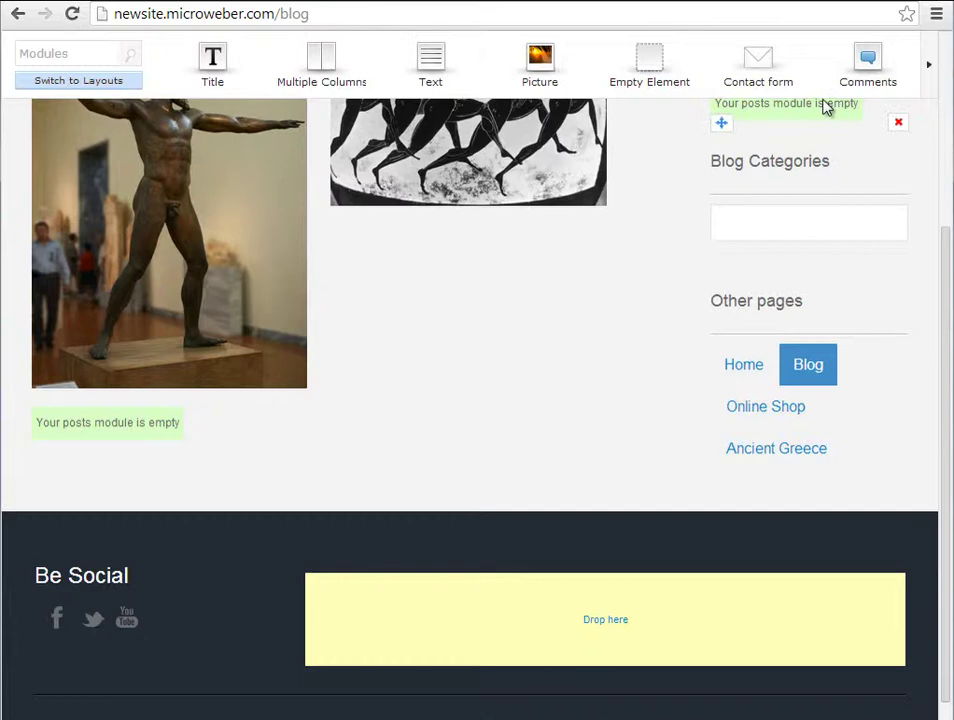
# Step: Place a Menu module in the footer's empty drop area and compare it with the header menu
pyautogui.click(929, 66)
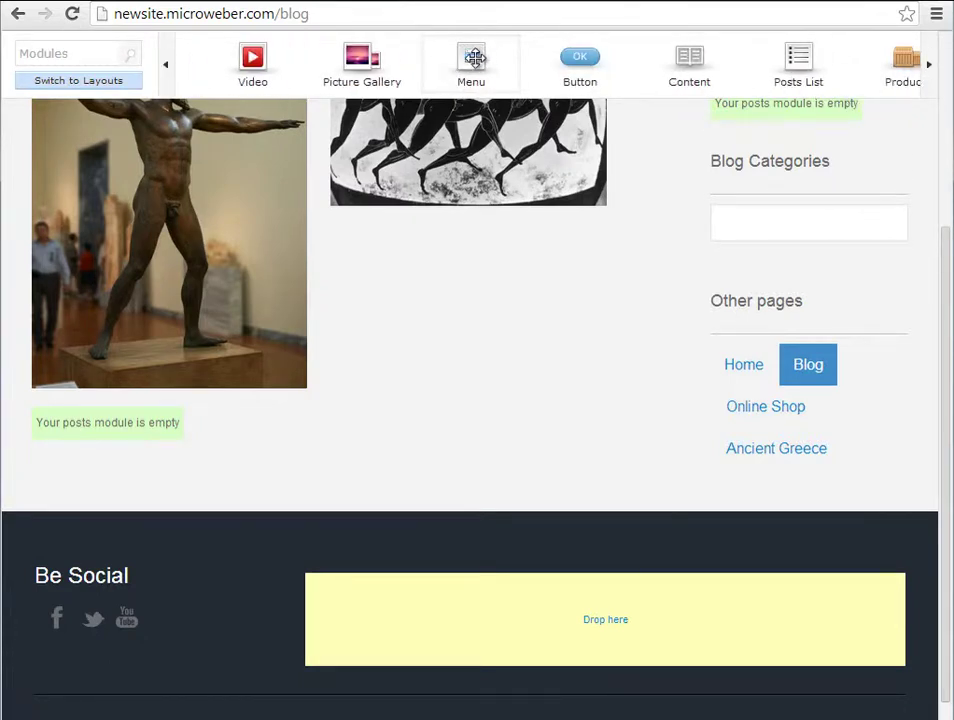
pyautogui.moveTo(474, 58); pyautogui.dragTo(598, 632)
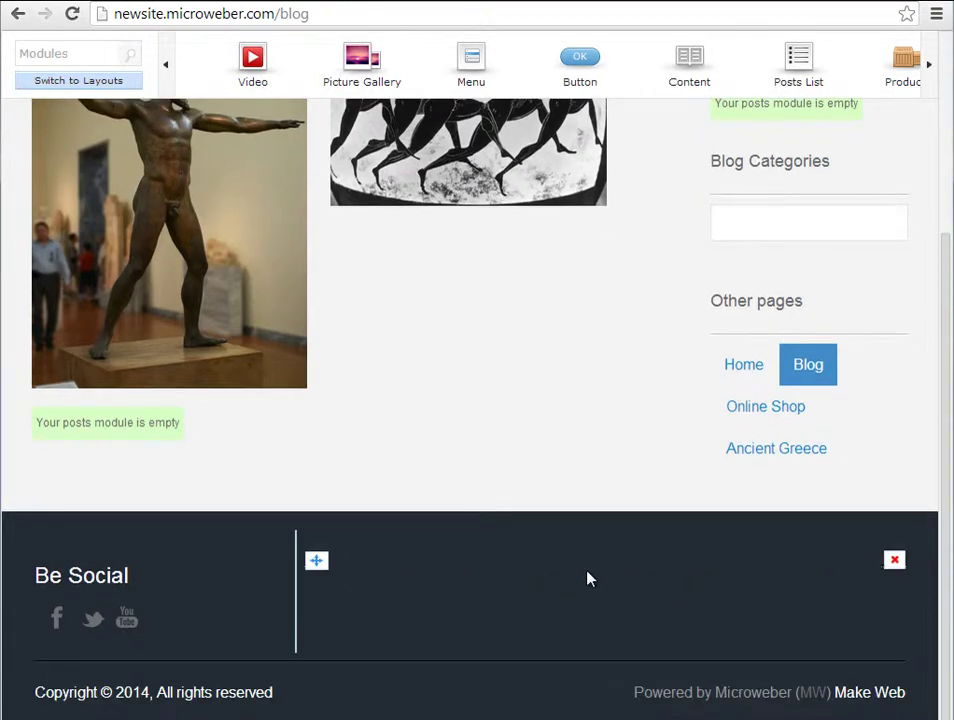
pyautogui.scroll(-1, 588, 558)
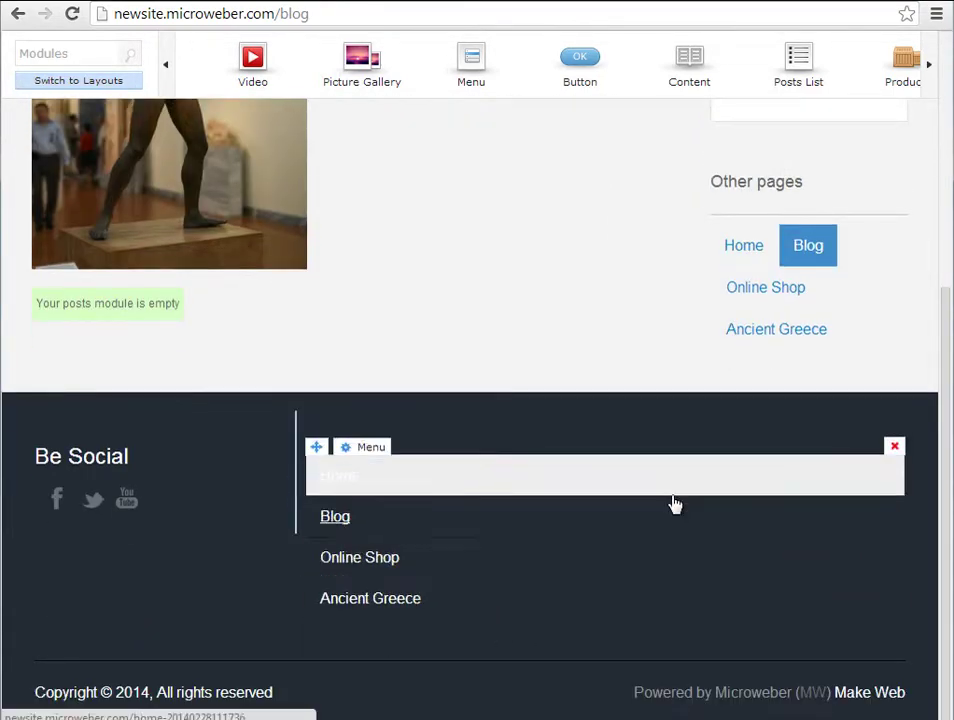
pyautogui.scroll(4, 675, 505)
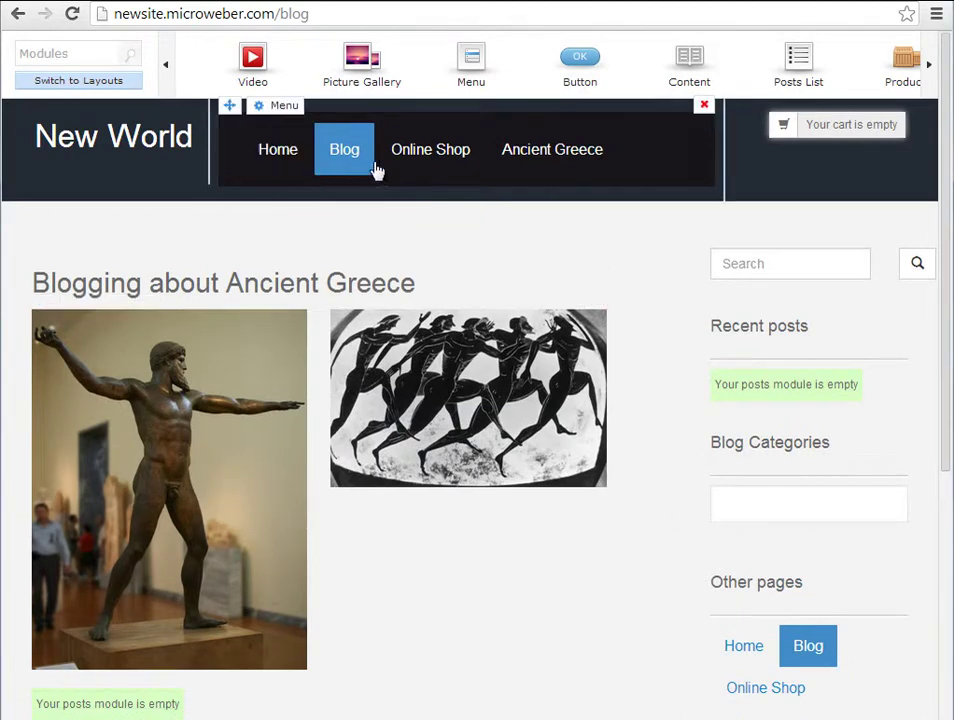
# Step: Assign the Footer Menu to the menu module in the footer
pyautogui.scroll(-3, 566, 440)
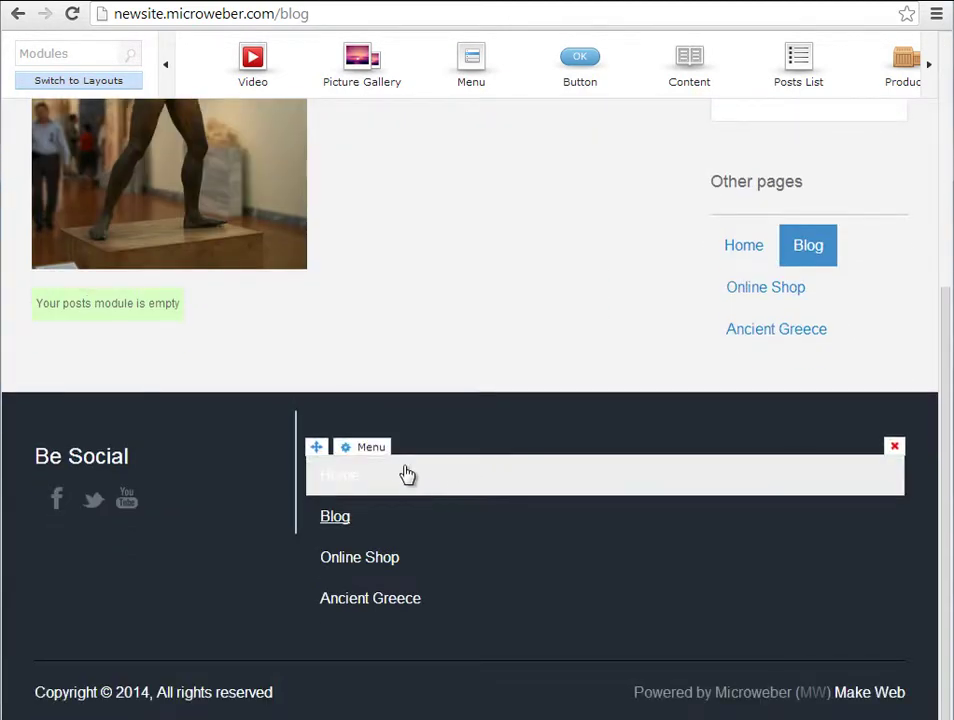
pyautogui.click(373, 448)
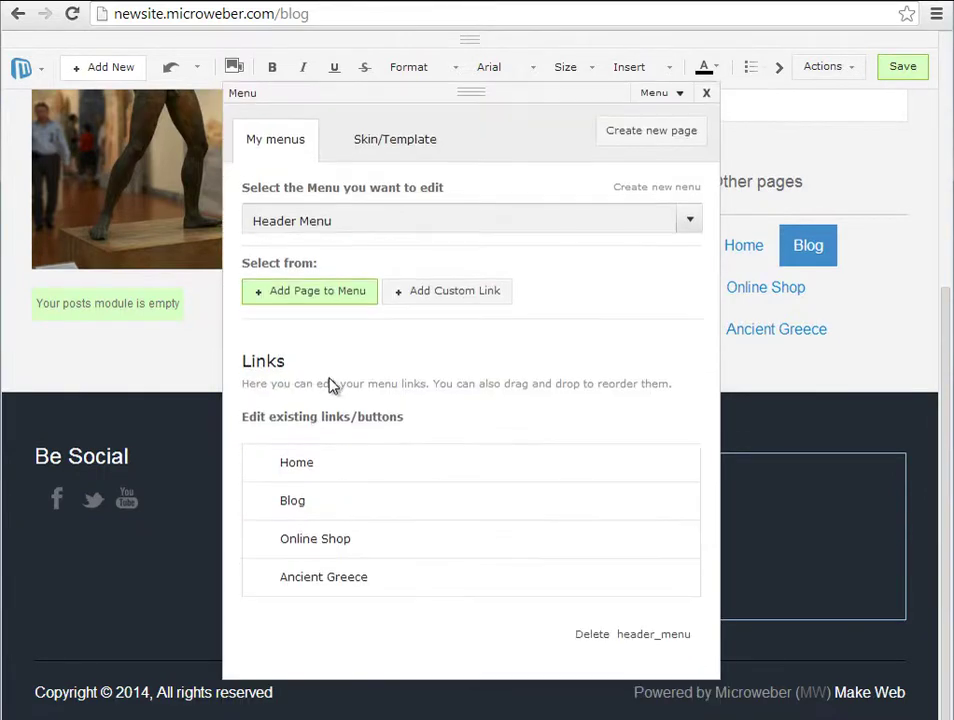
pyautogui.click(297, 222)
pyautogui.click(296, 253)
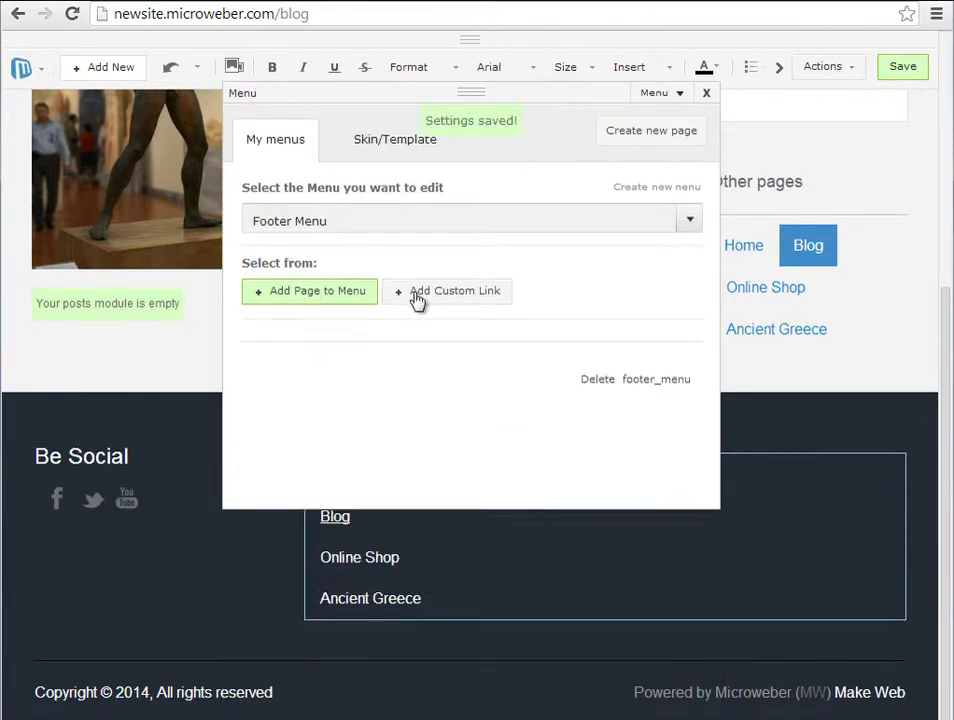
# Step: Open the custom link form for the Footer Menu and copy the address of Wikipedia's Ancient Greece article
pyautogui.moveTo(349, 598)
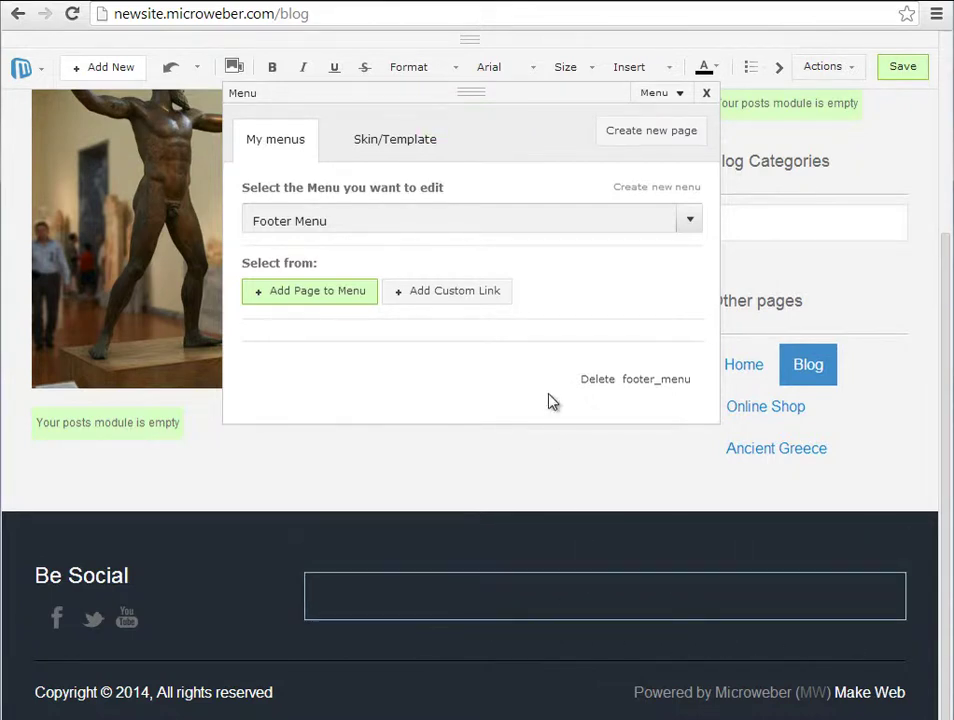
pyautogui.click(474, 300)
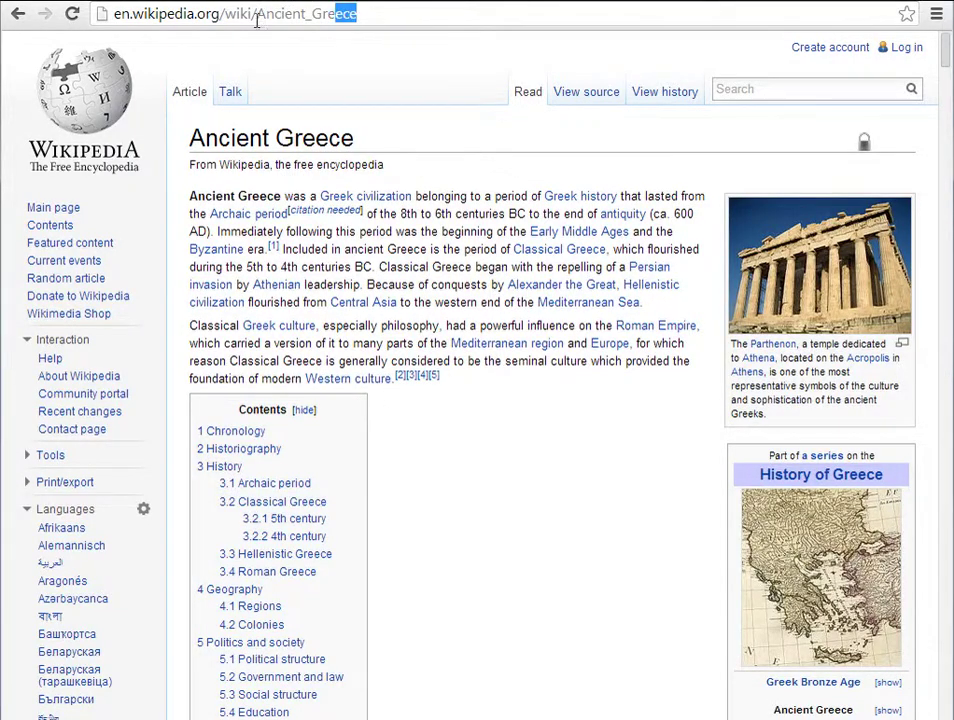
pyautogui.moveTo(257, 20); pyautogui.dragTo(103, 20)
pyautogui.hotkey('ctrl', 'c')
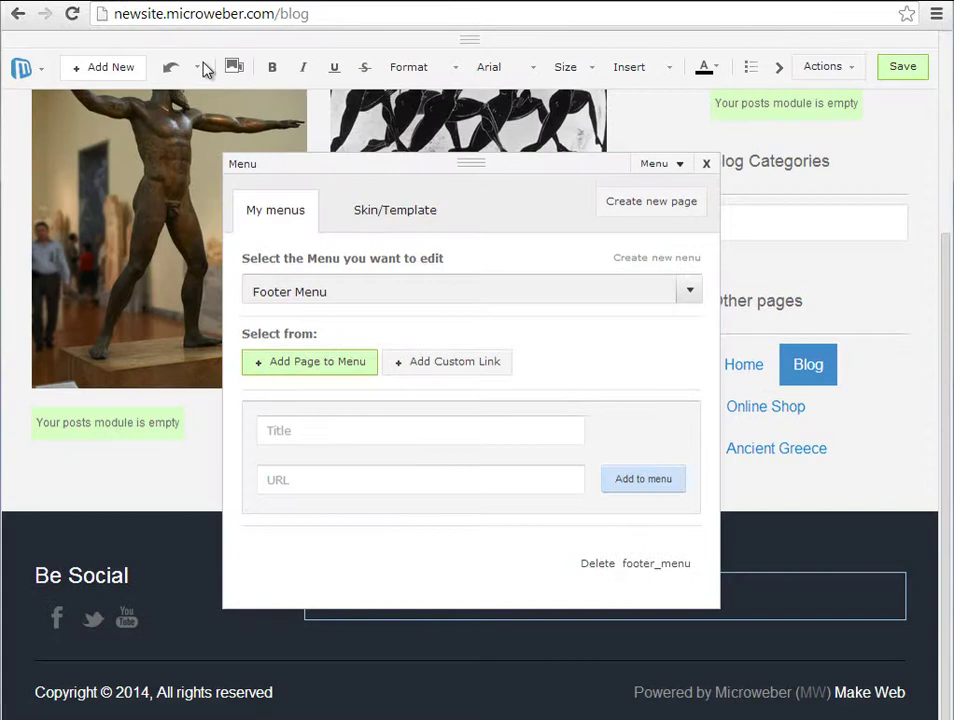
pyautogui.click(452, 368)
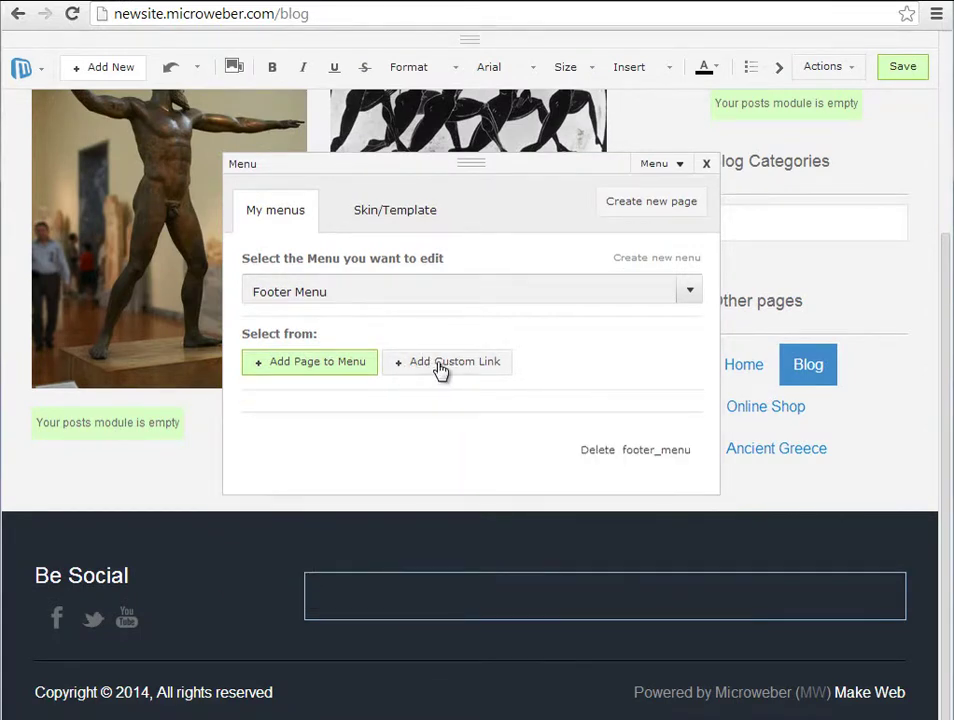
pyautogui.click(441, 368)
pyautogui.click(330, 477)
pyautogui.hotkey('ctrl', 'v')
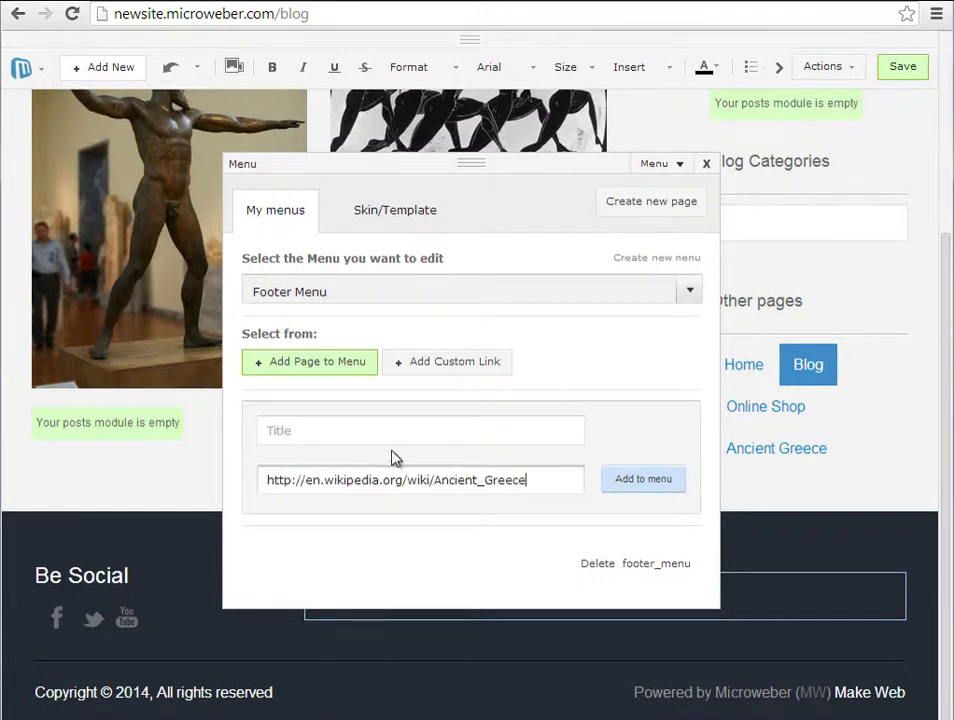
pyautogui.hotkey('shift', 'Tab')
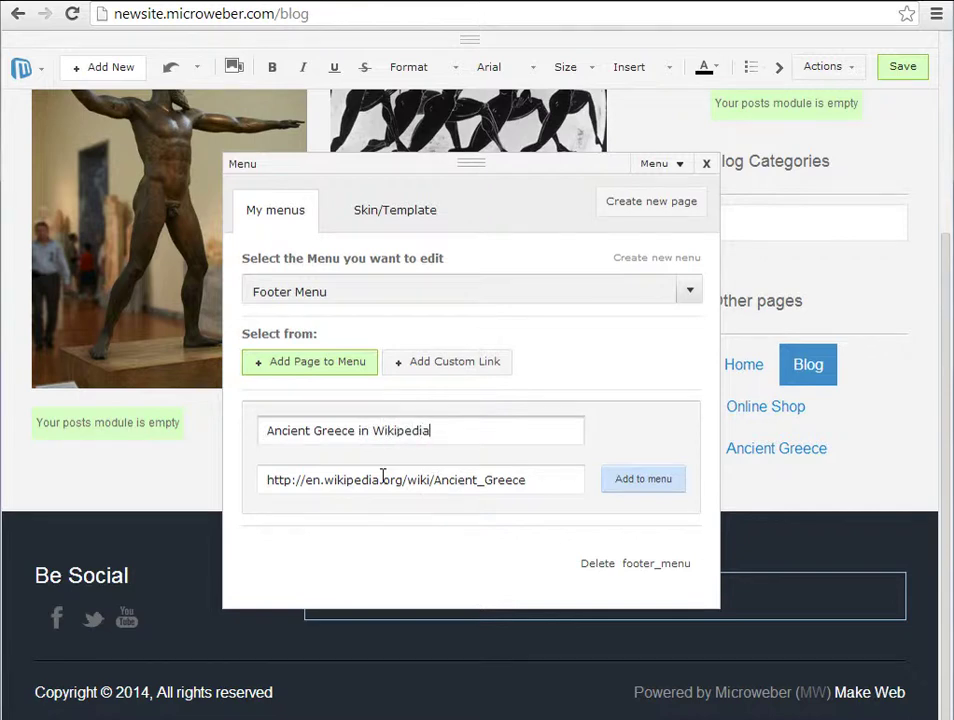
pyautogui.click(646, 482)
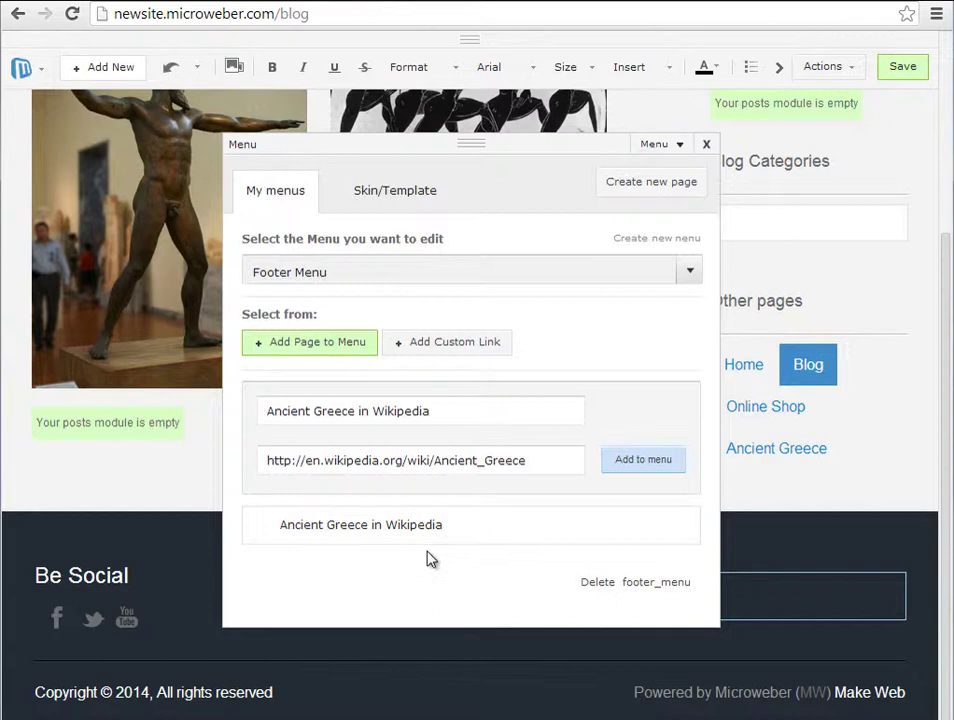
pyautogui.click(707, 148)
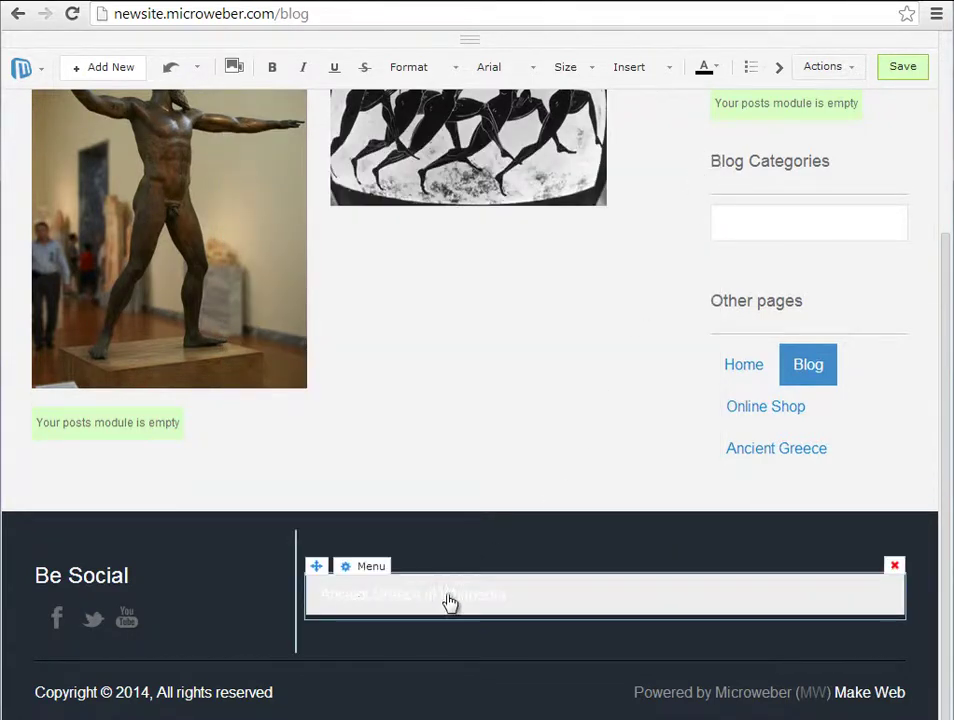
# Step: Apply the Small skin to the footer menu and save the page changes
pyautogui.click(385, 567)
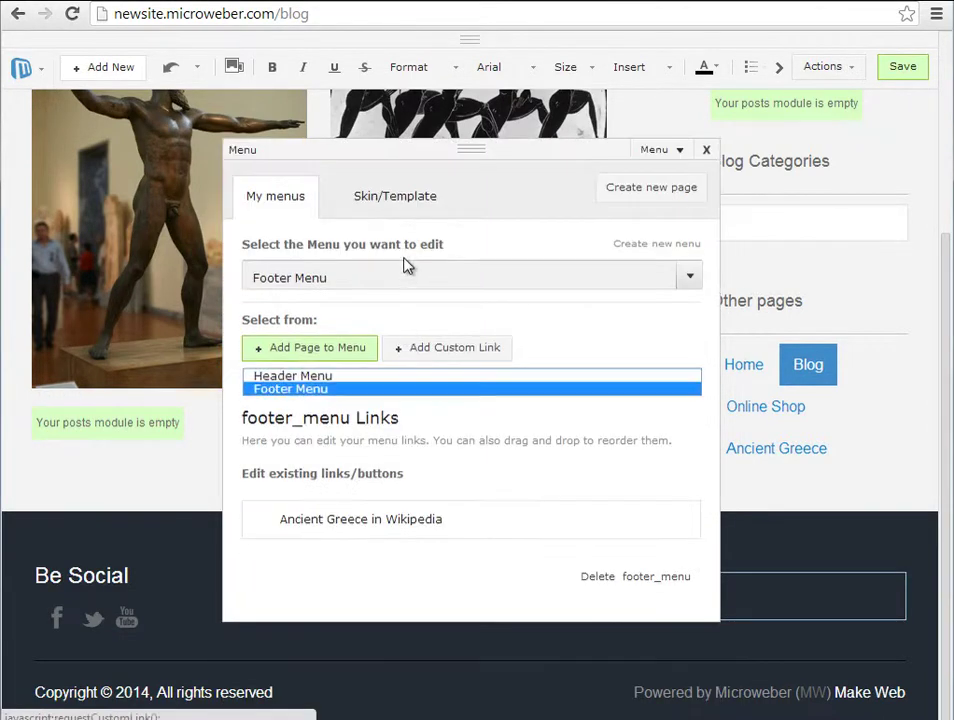
pyautogui.click(405, 200)
pyautogui.click(336, 279)
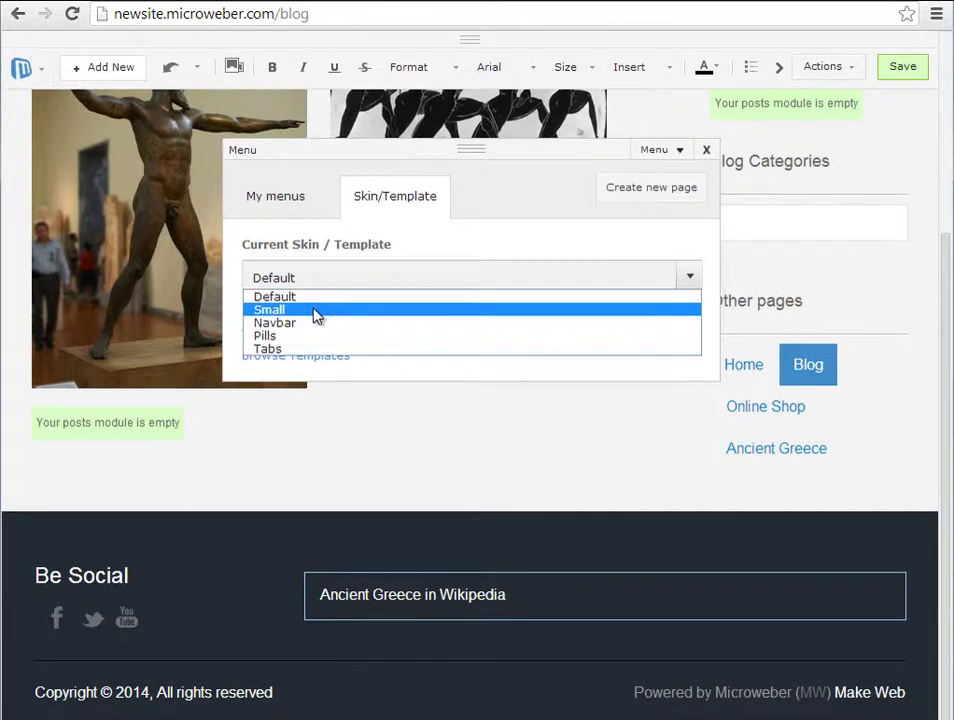
pyautogui.click(316, 310)
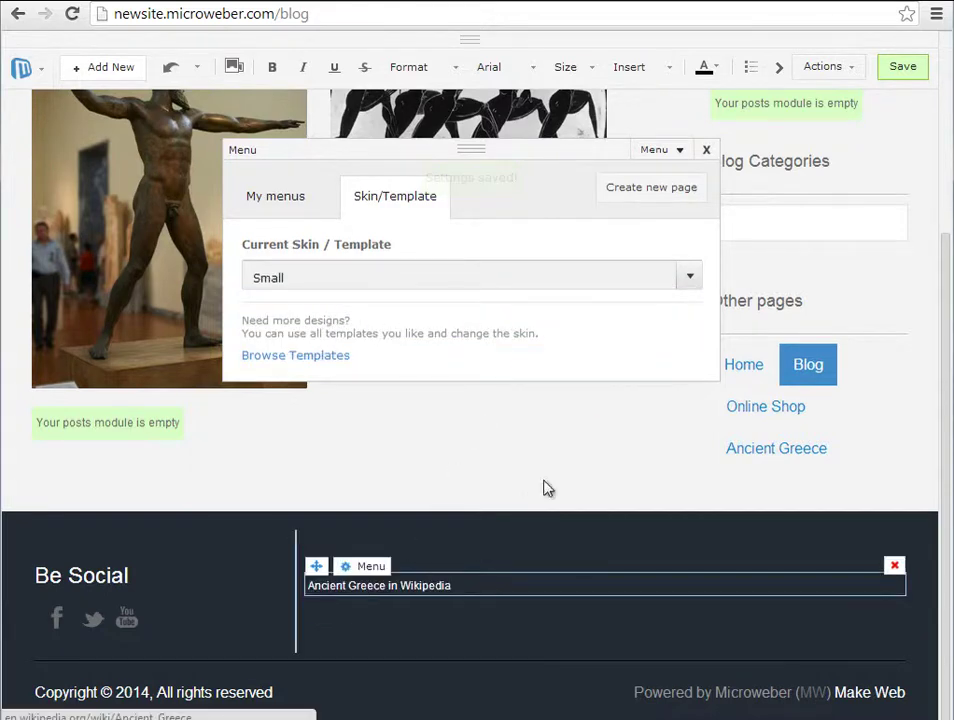
pyautogui.moveTo(385, 607)
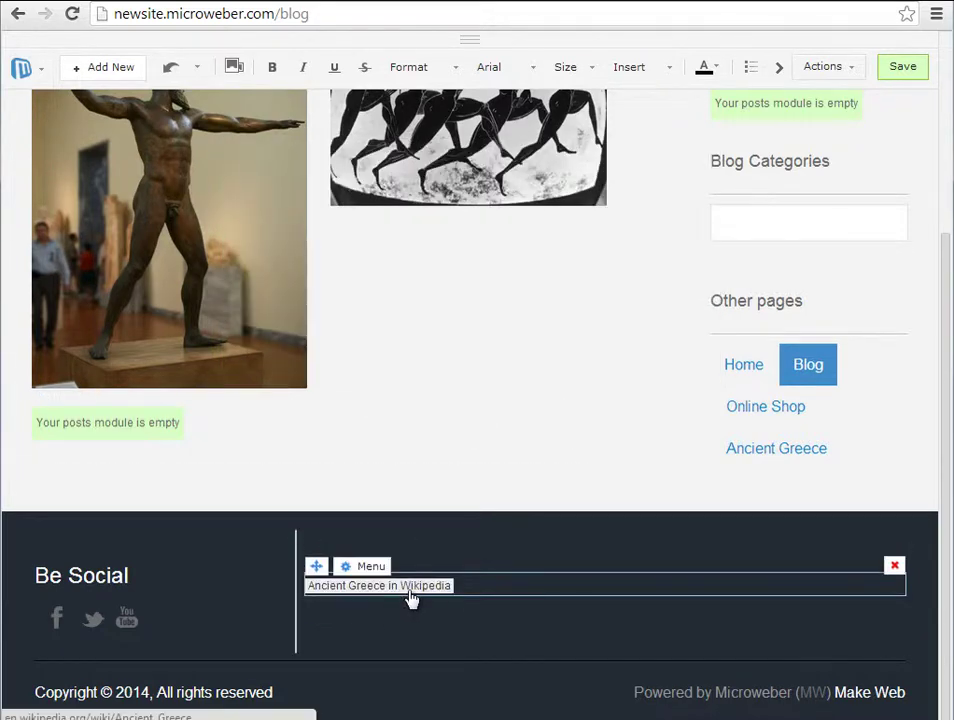
pyautogui.scroll(3, 594, 605)
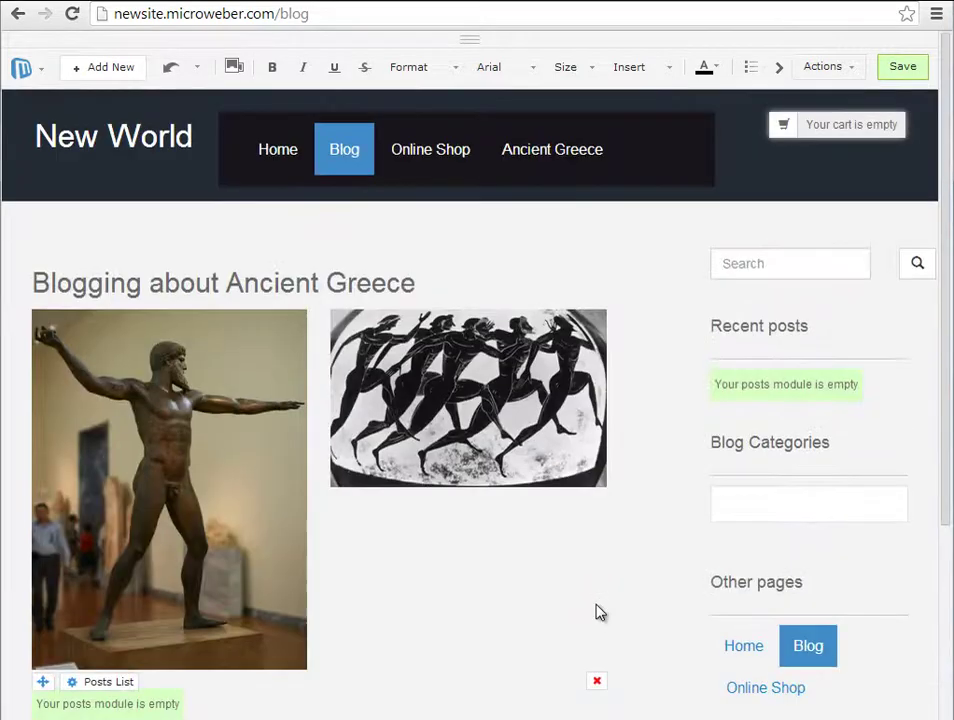
pyautogui.click(904, 68)
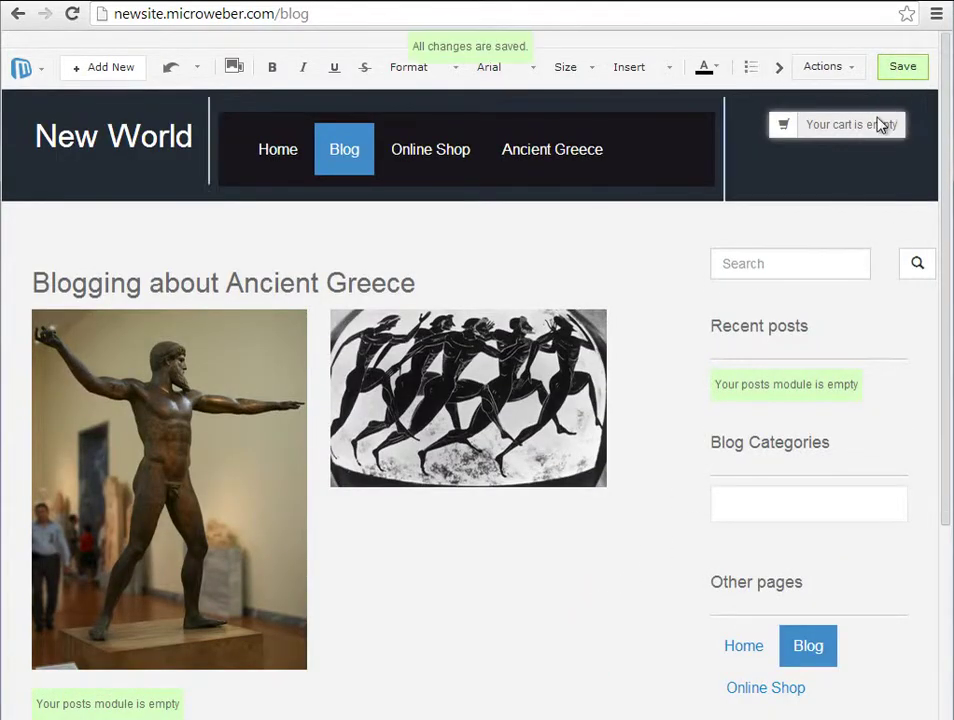
# Step: Nest the Ancient Greece link under Blog in the header menu and check the resulting dropdown
pyautogui.click(845, 67)
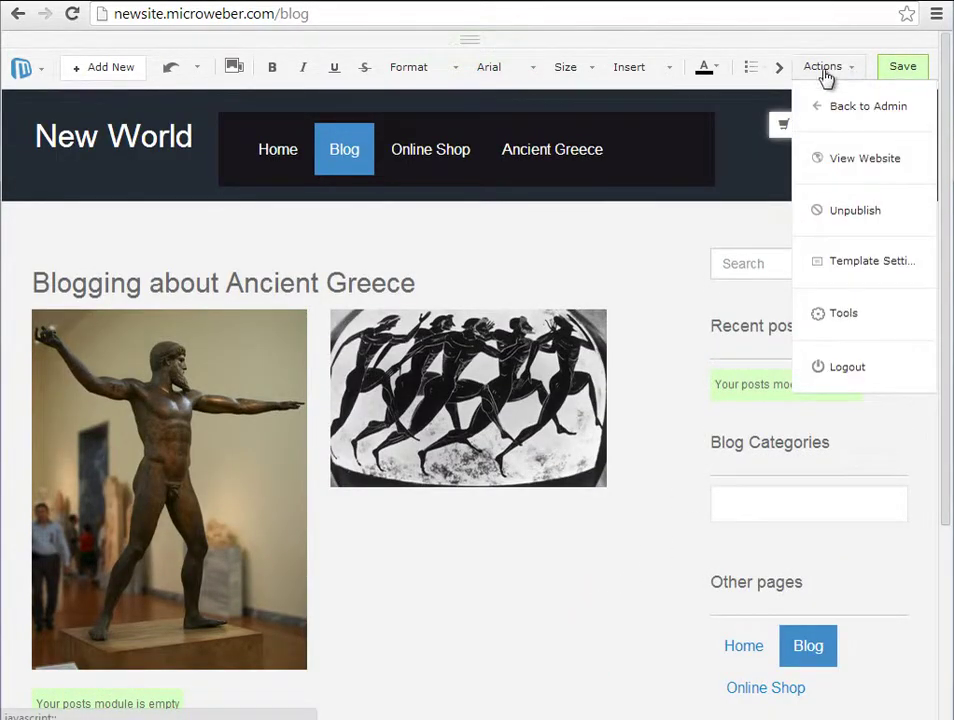
pyautogui.moveTo(624, 164)
pyautogui.click(285, 107)
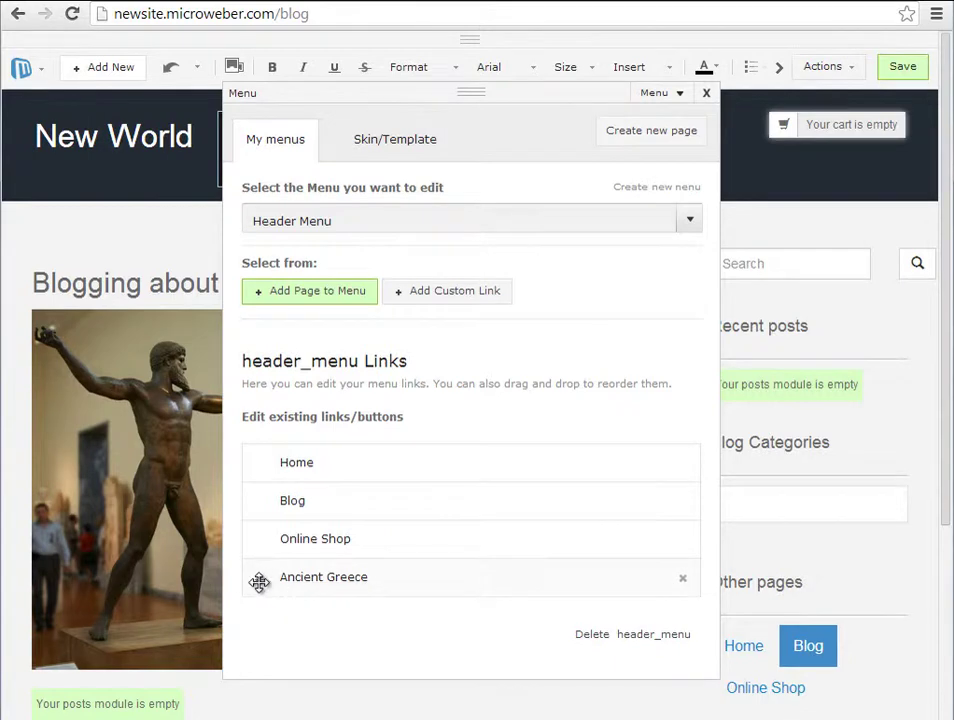
pyautogui.moveTo(260, 582); pyautogui.dragTo(334, 522)
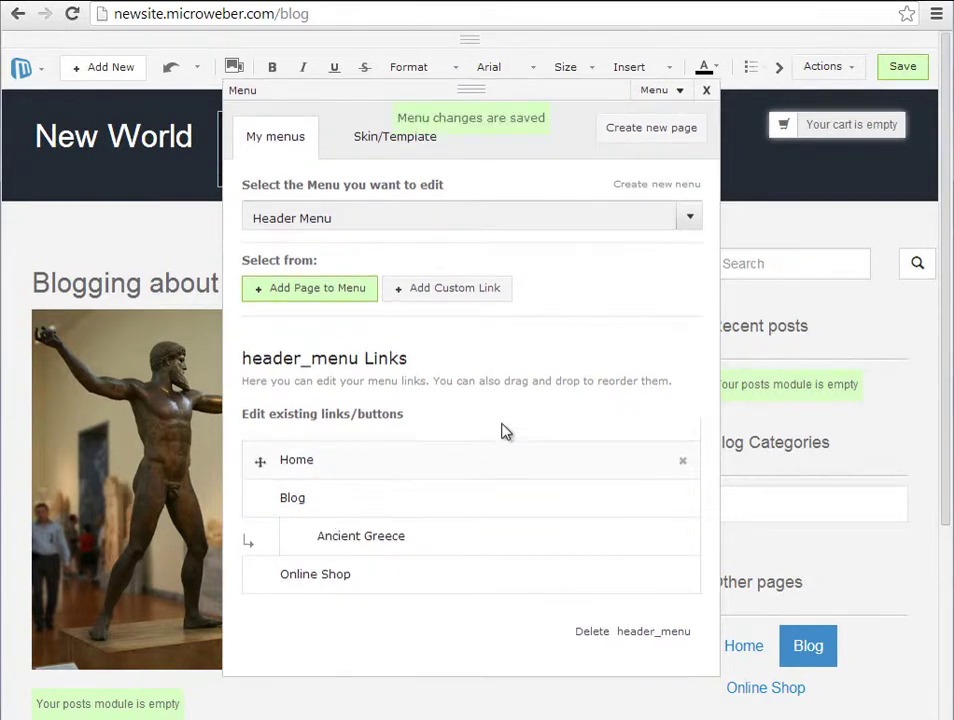
pyautogui.click(706, 91)
pyautogui.moveTo(353, 168)
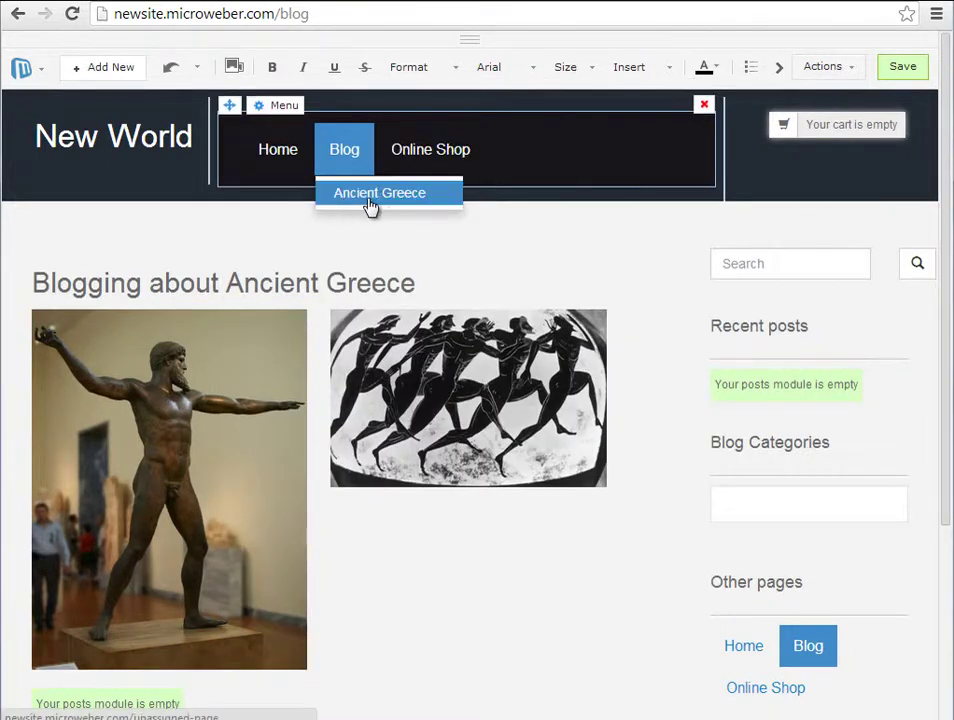
# Step: Place Ancient Greece in the header menu as a top-level link between Blog and Online Shop and close the settings
pyautogui.click(278, 106)
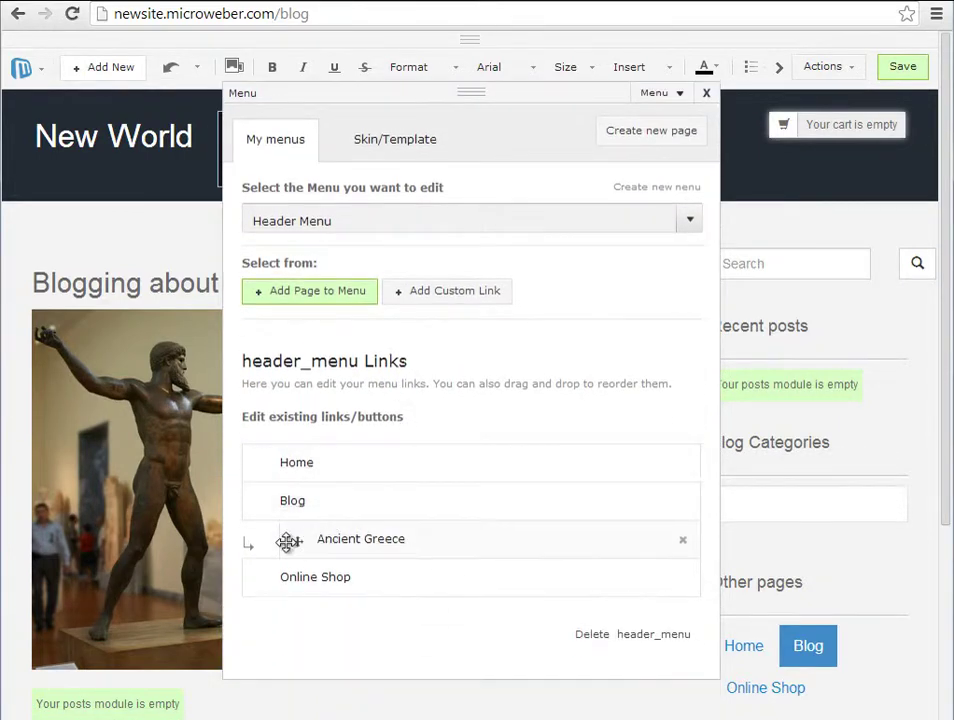
pyautogui.moveTo(313, 539); pyautogui.dragTo(241, 545)
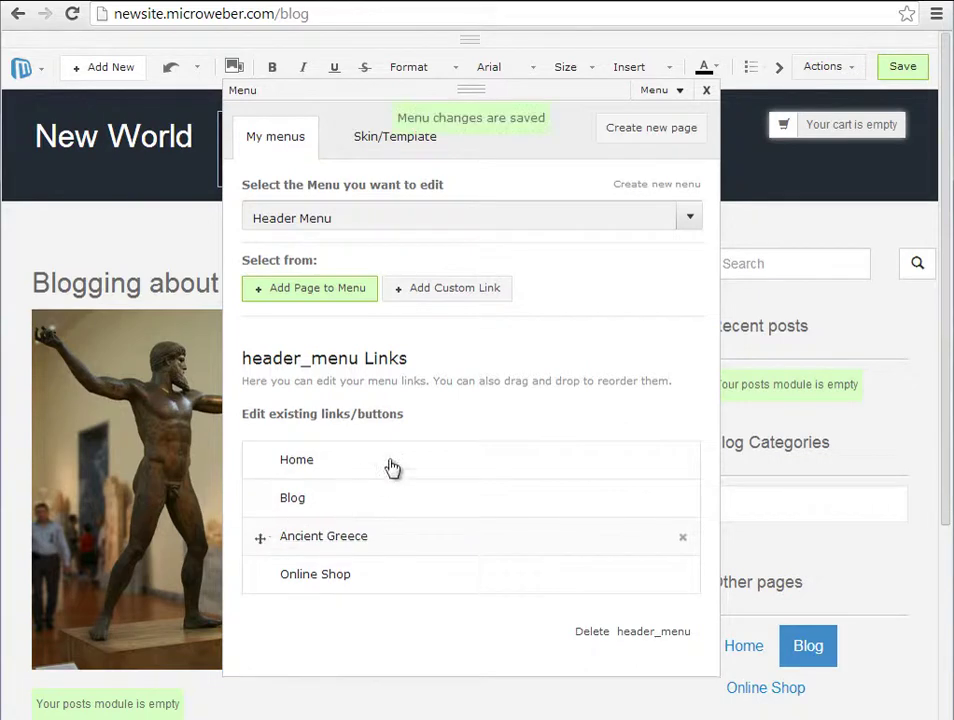
pyautogui.click(706, 91)
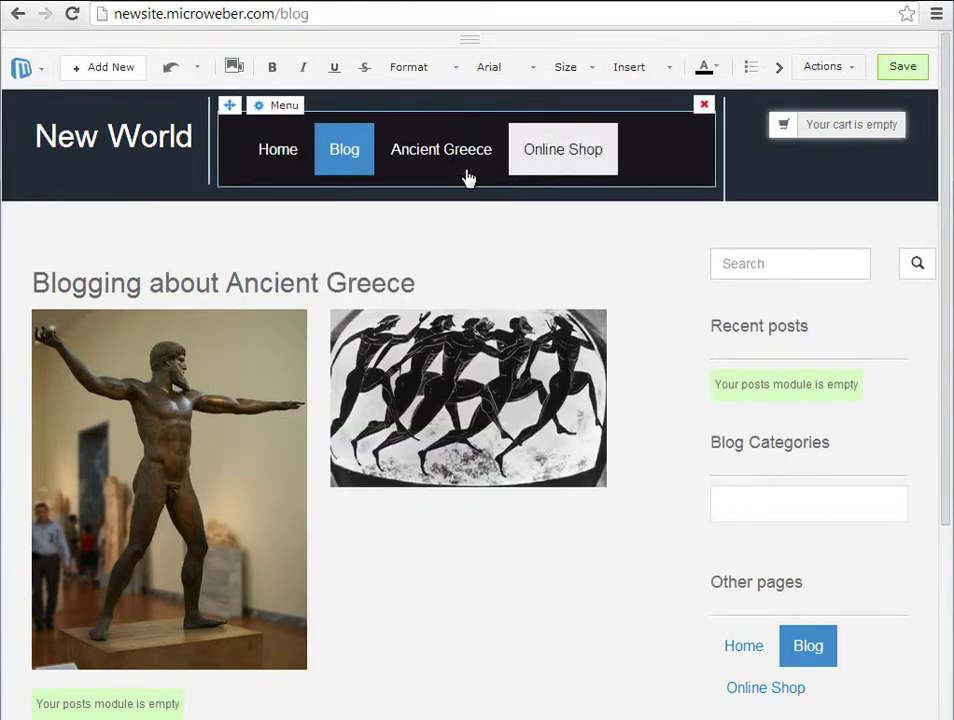
# Step: Leave live edit and return to the site's admin area
pyautogui.click(835, 70)
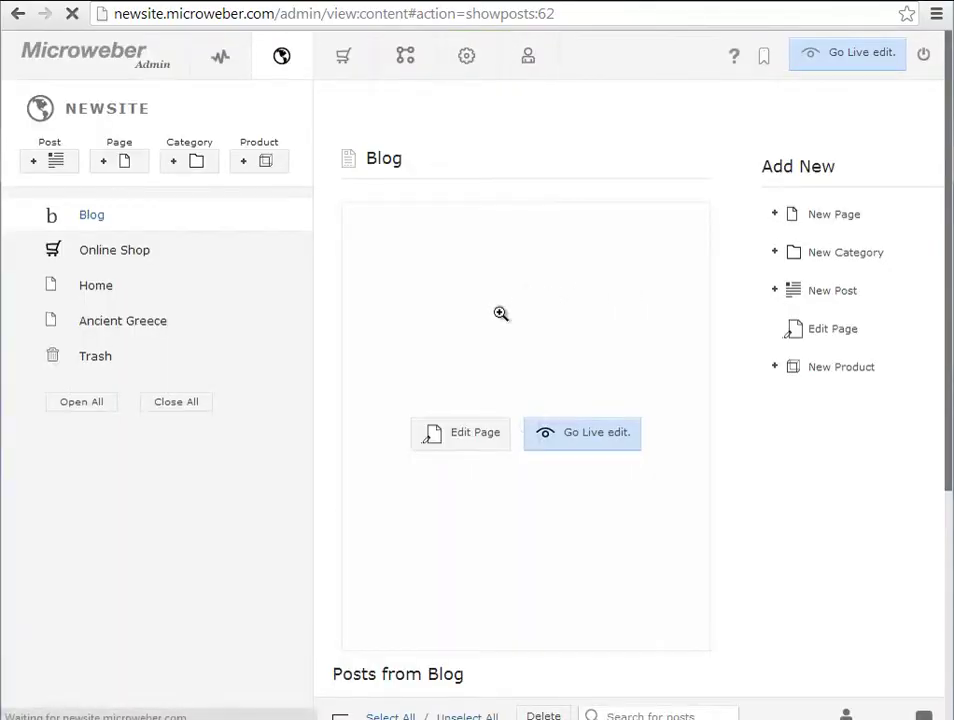
pyautogui.scroll(-1, 420, 330)
pyautogui.scroll(1, 395, 337)
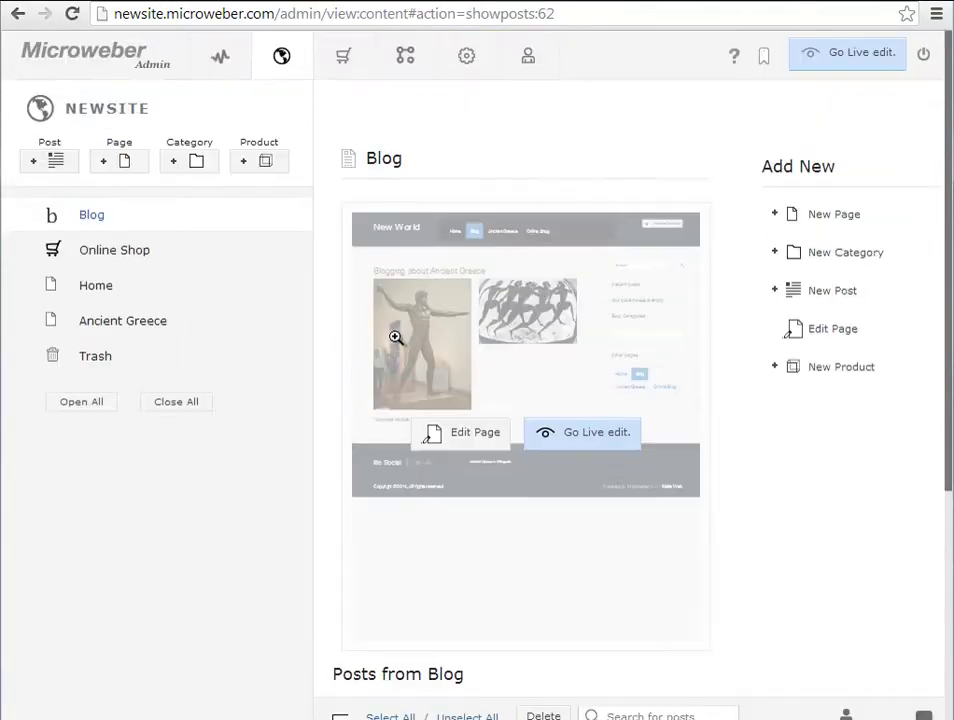
# Step: Start a new page and title it "New Page"
pyautogui.click(128, 168)
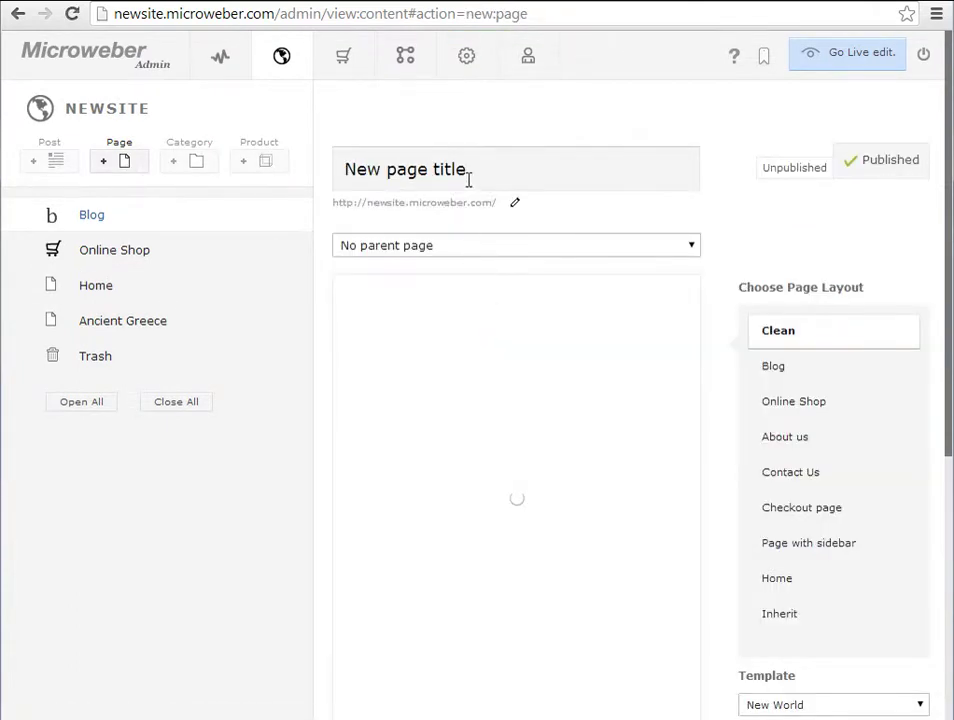
pyautogui.click(468, 179)
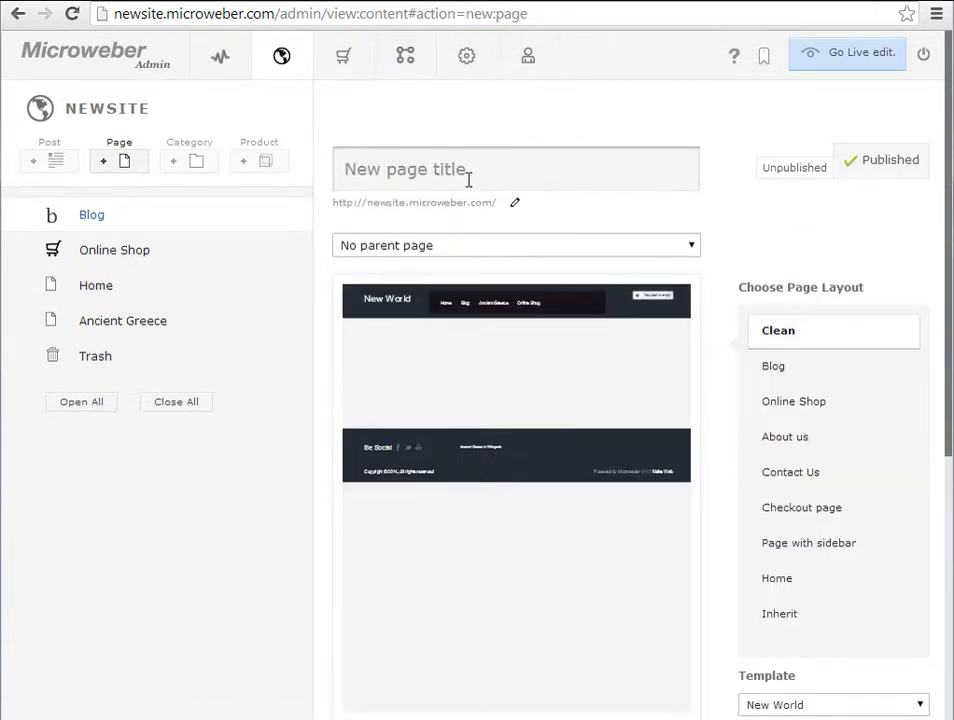
pyautogui.write('New Page')
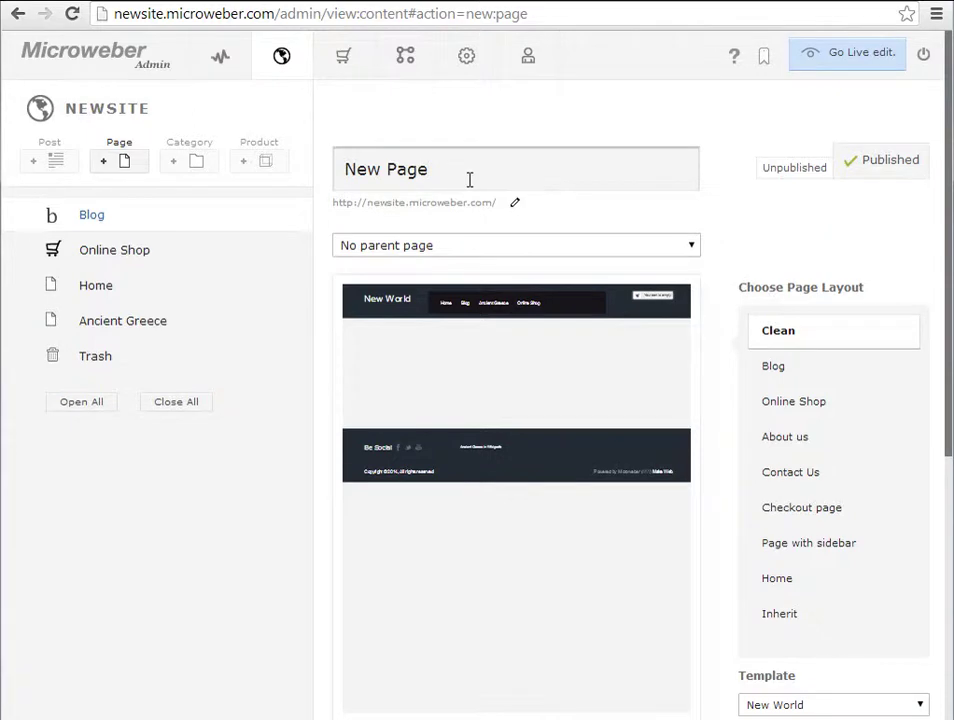
# Step: Try adding the new page to the Footer Menu, and clear both its Header Menu and Footer Menu assignments
pyautogui.scroll(-3, 469, 180)
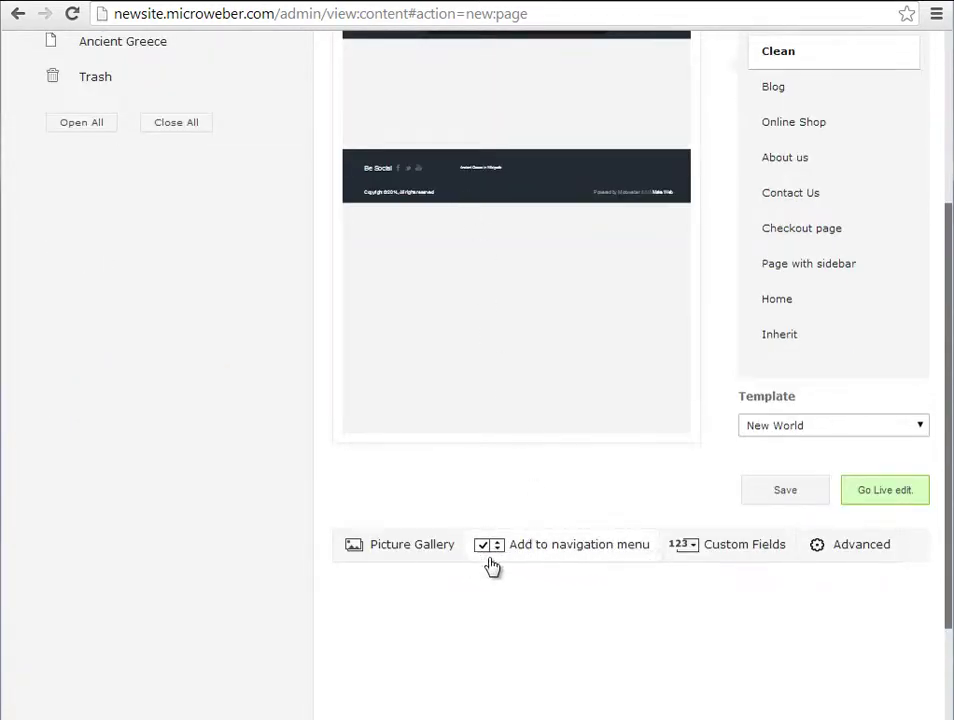
pyautogui.click(575, 548)
pyautogui.click(524, 532)
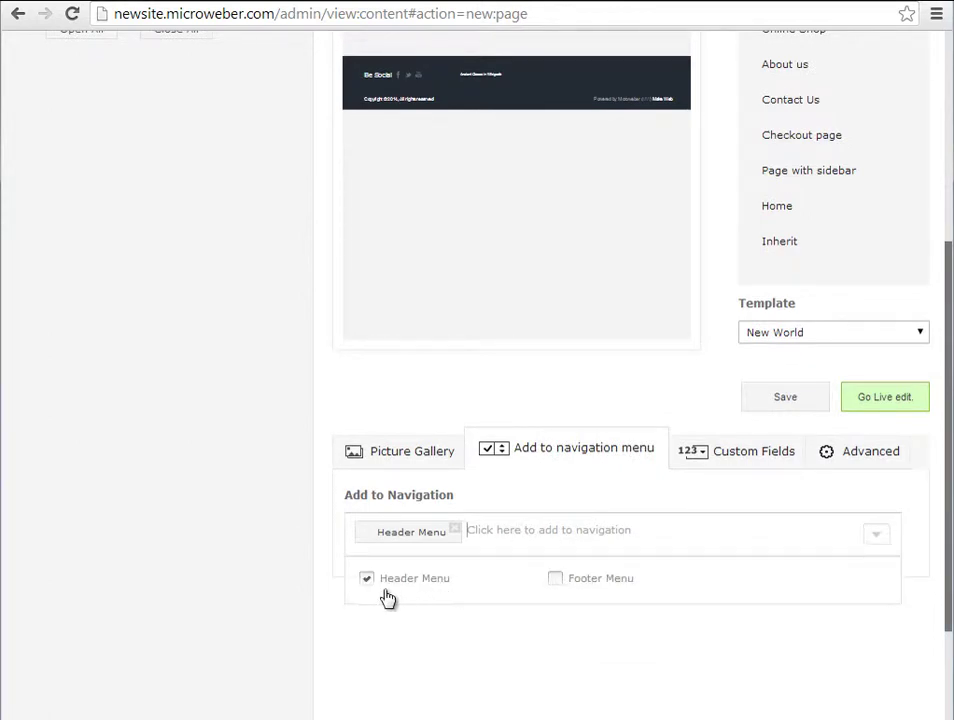
pyautogui.click(555, 580)
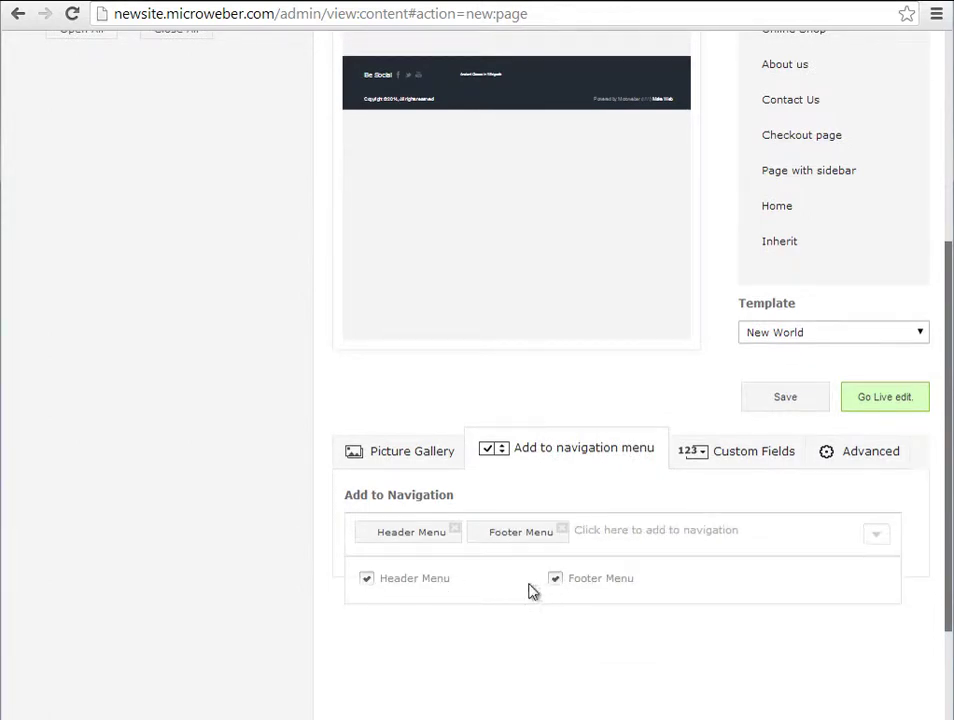
pyautogui.click(367, 584)
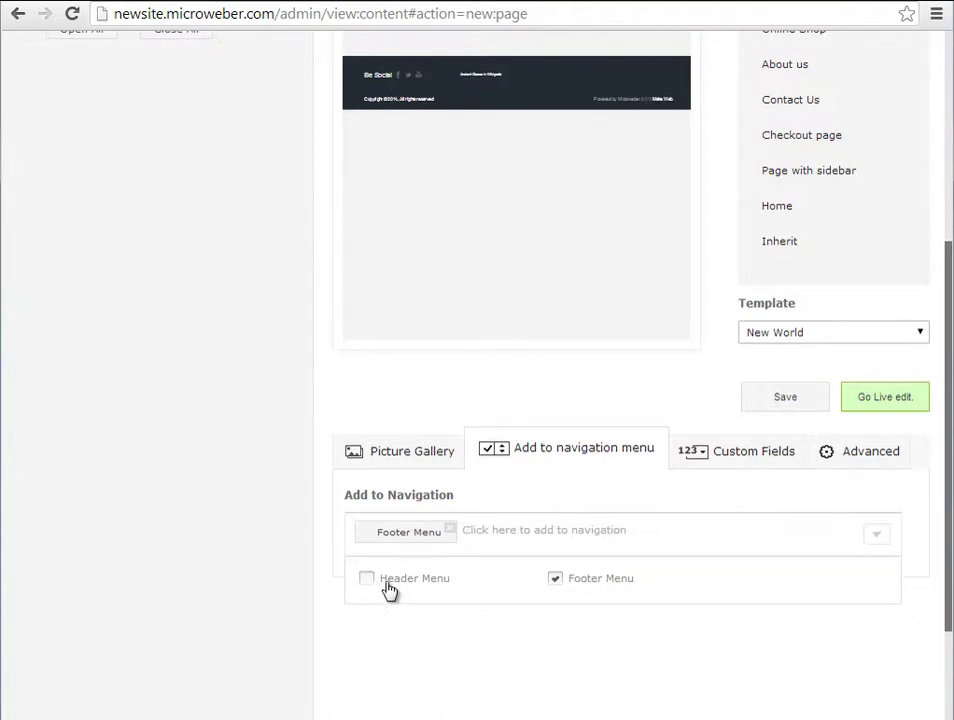
pyautogui.click(556, 580)
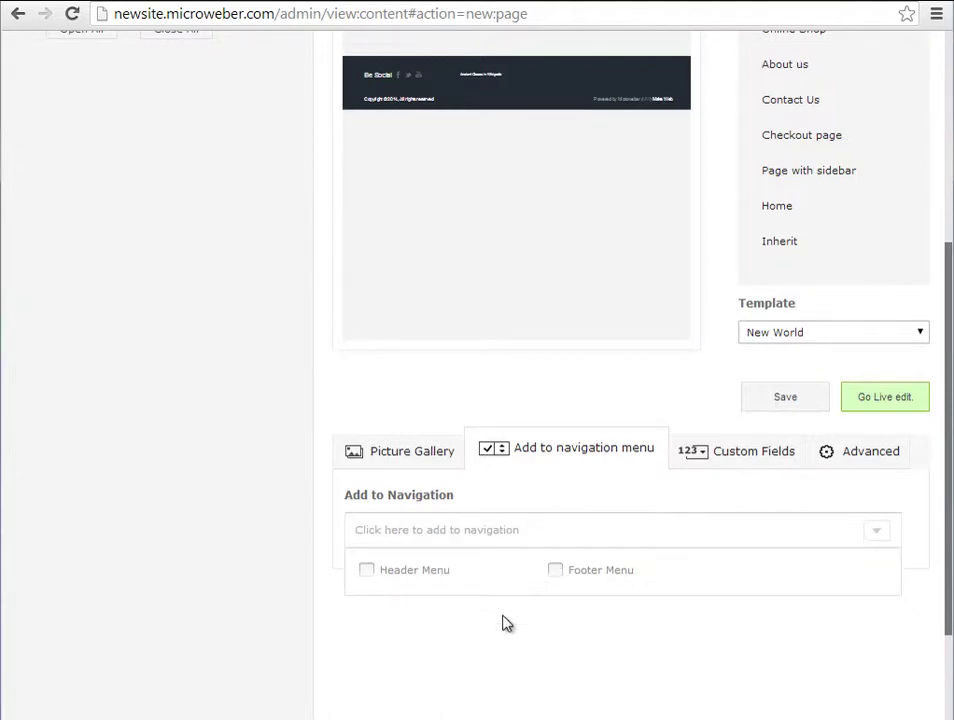
# Step: Leave the new page form without saving and open the website content overview
pyautogui.scroll(3, 507, 607)
pyautogui.scroll(1, 507, 601)
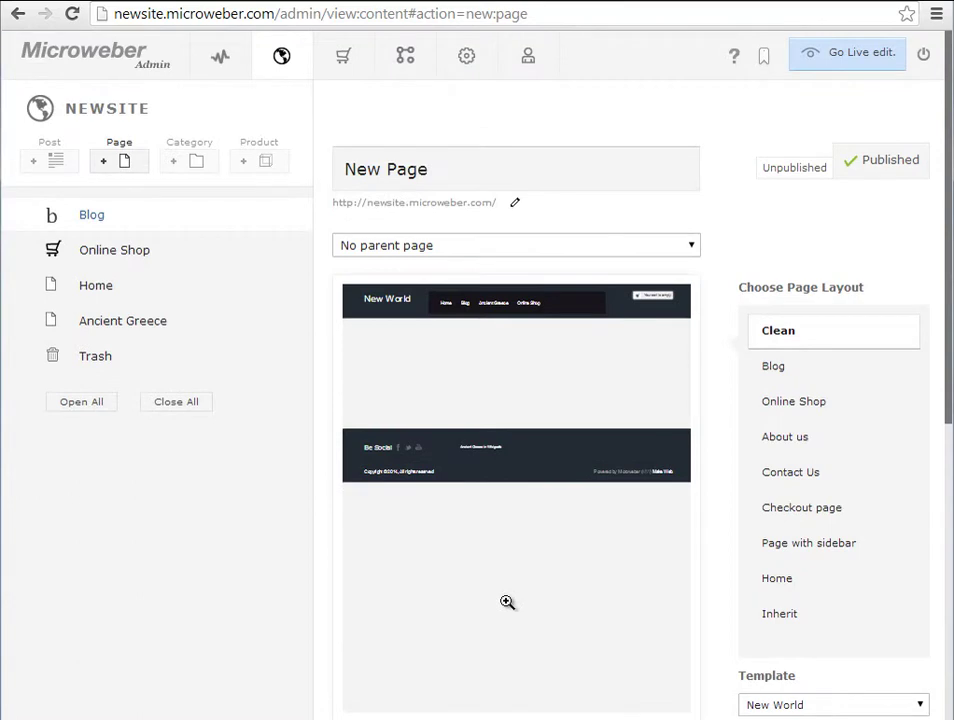
pyautogui.click(281, 56)
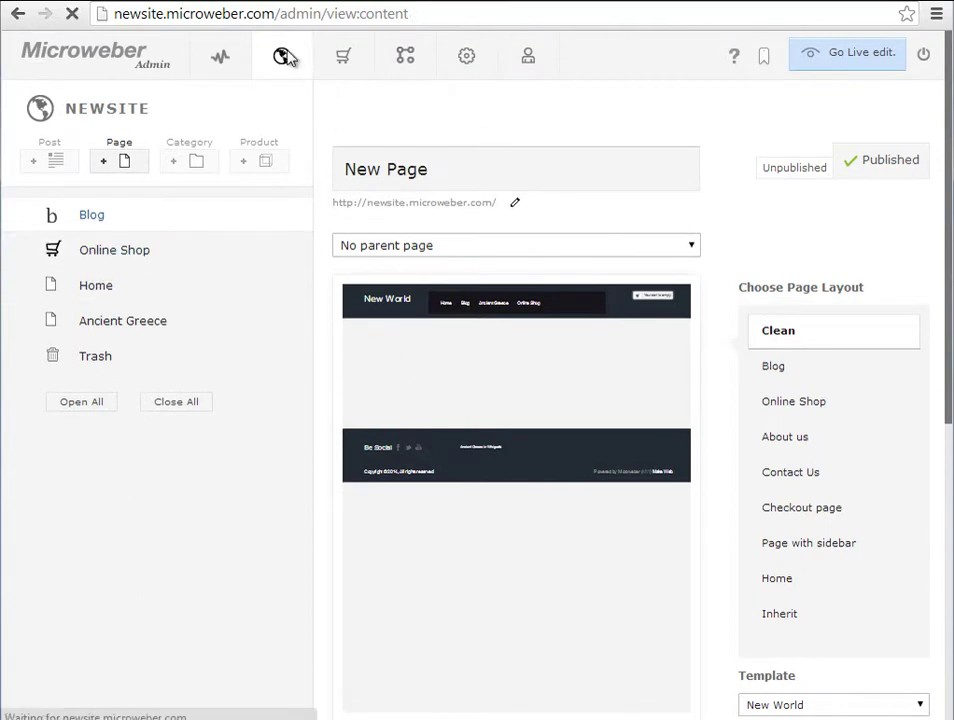